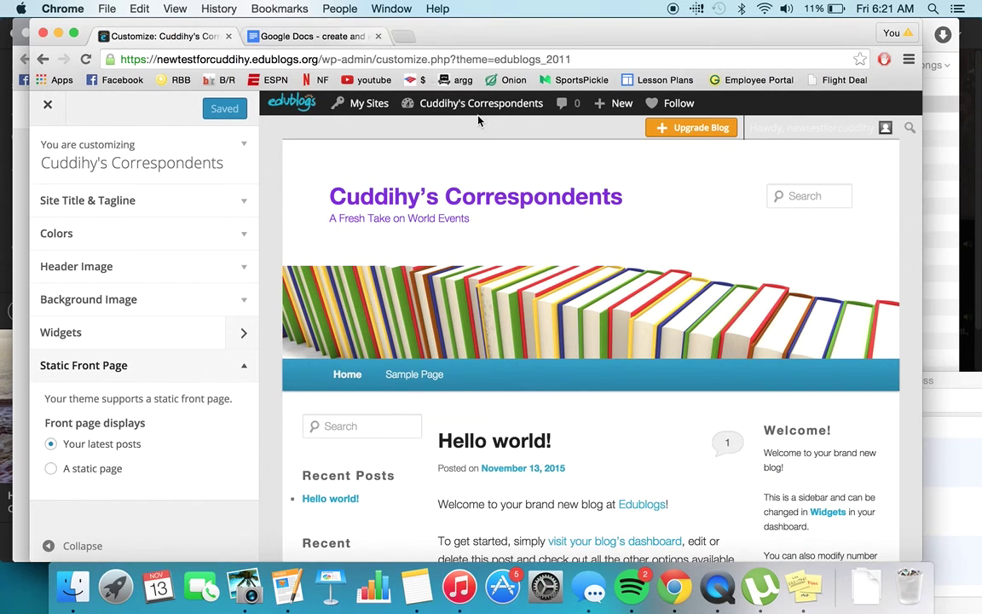
Step: Leave the theme customizer and open the list of pages in the blog's dashboard
mouse_move(430, 103)
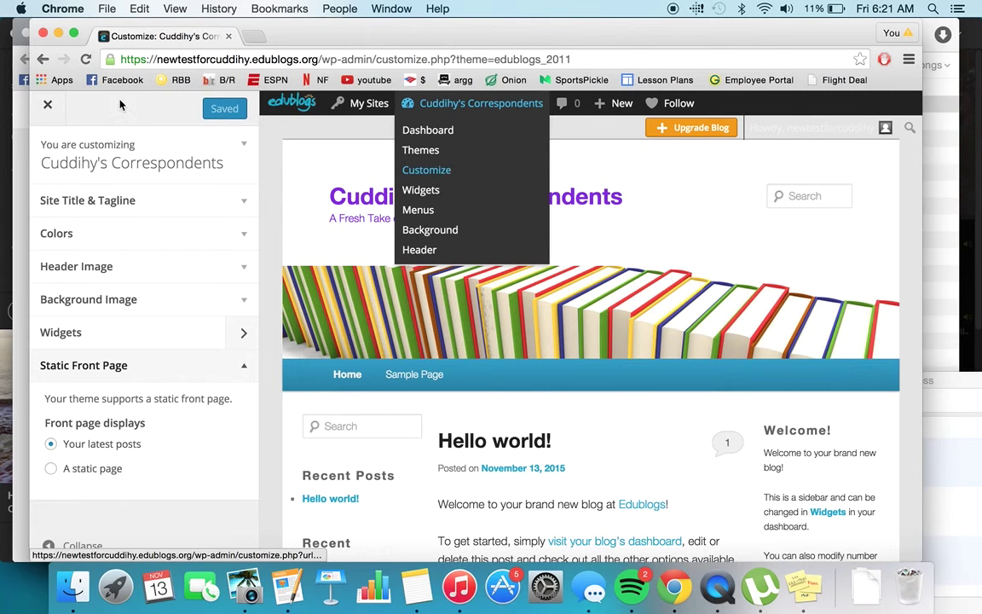
left_click(49, 106)
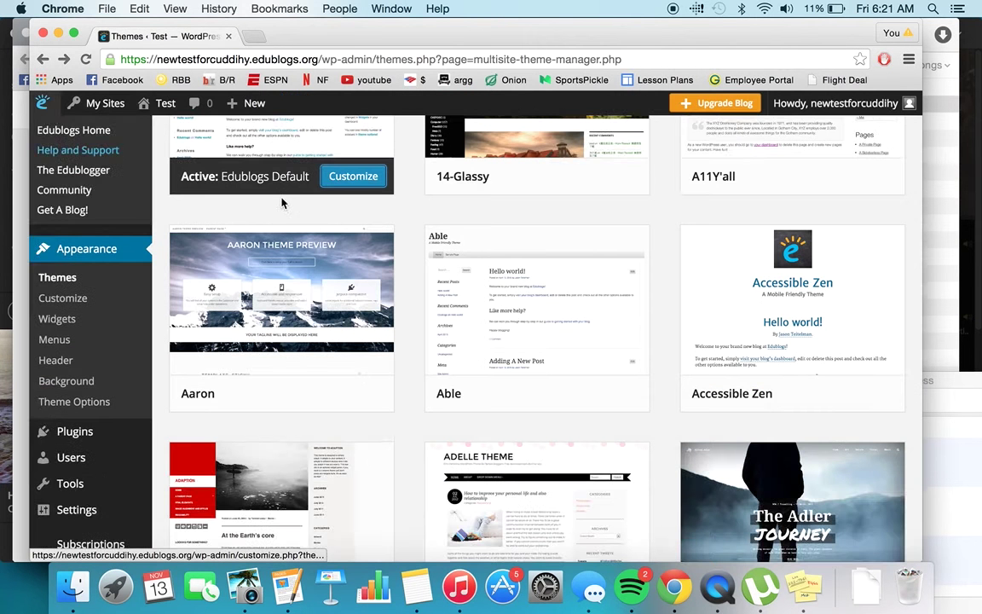
scroll(281, 239, "up", 5)
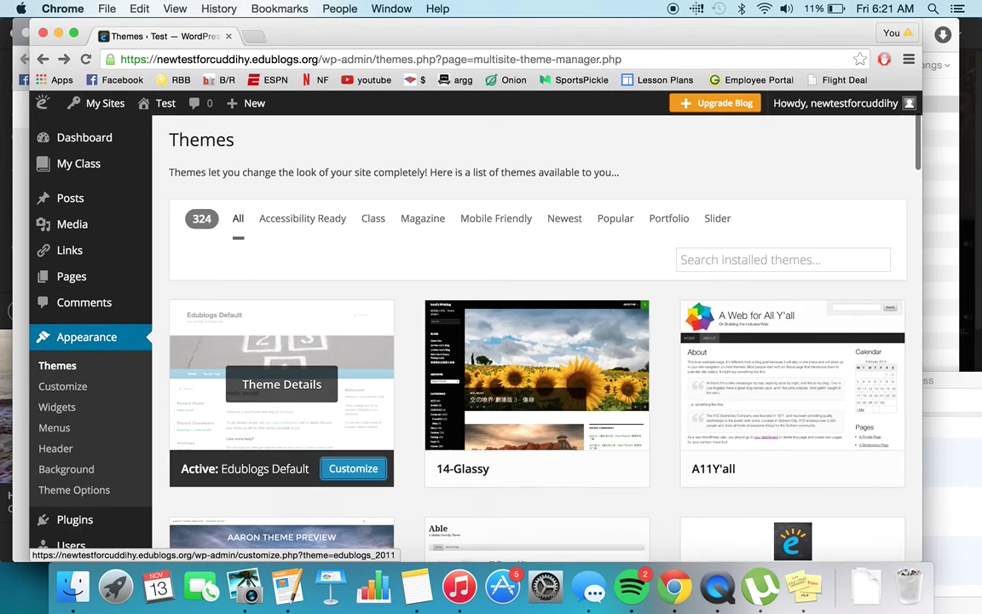
left_click(97, 145)
mouse_move(96, 145)
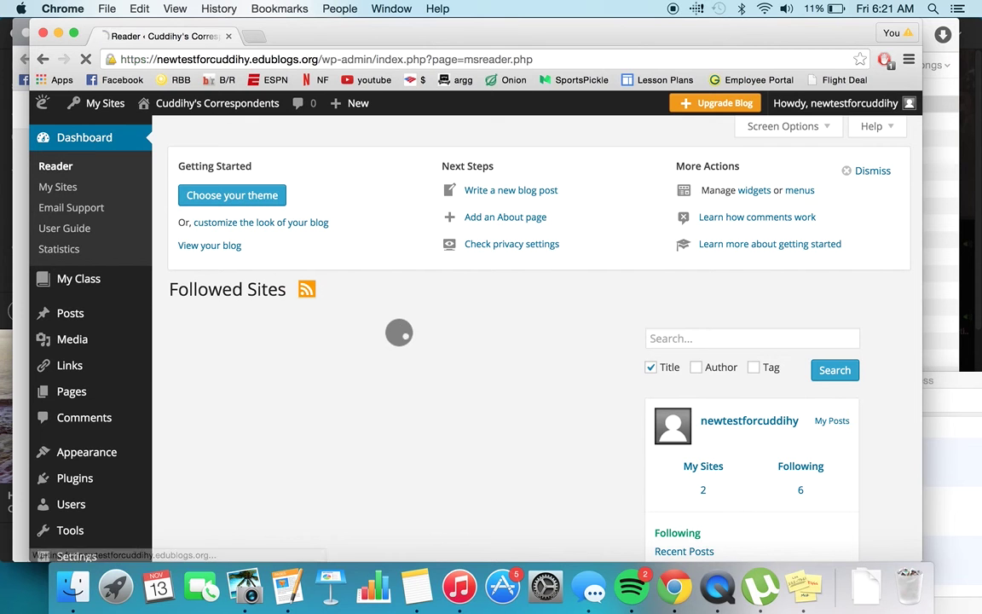
scroll(76, 366, "down", 2)
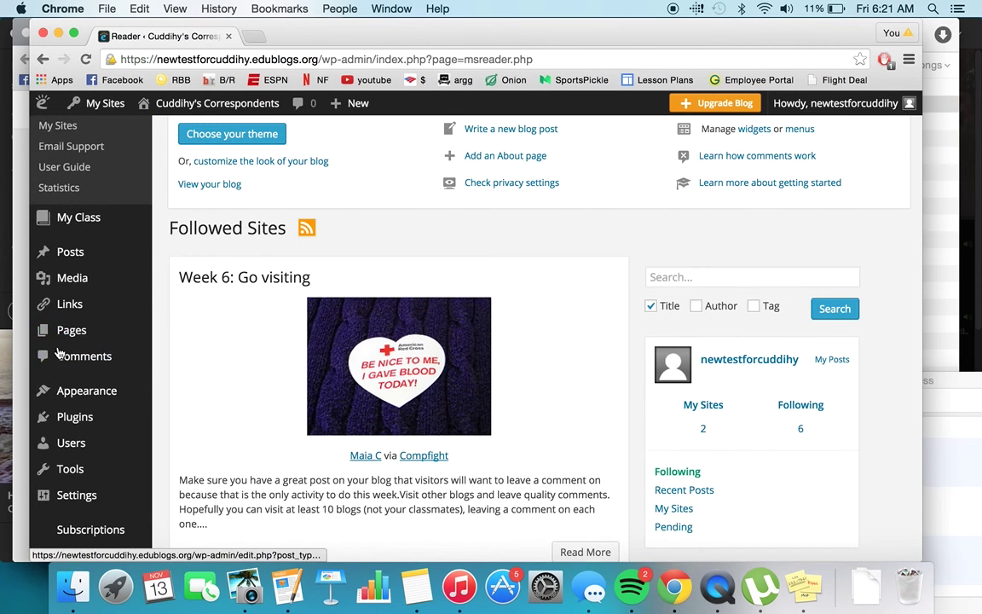
left_click(79, 335)
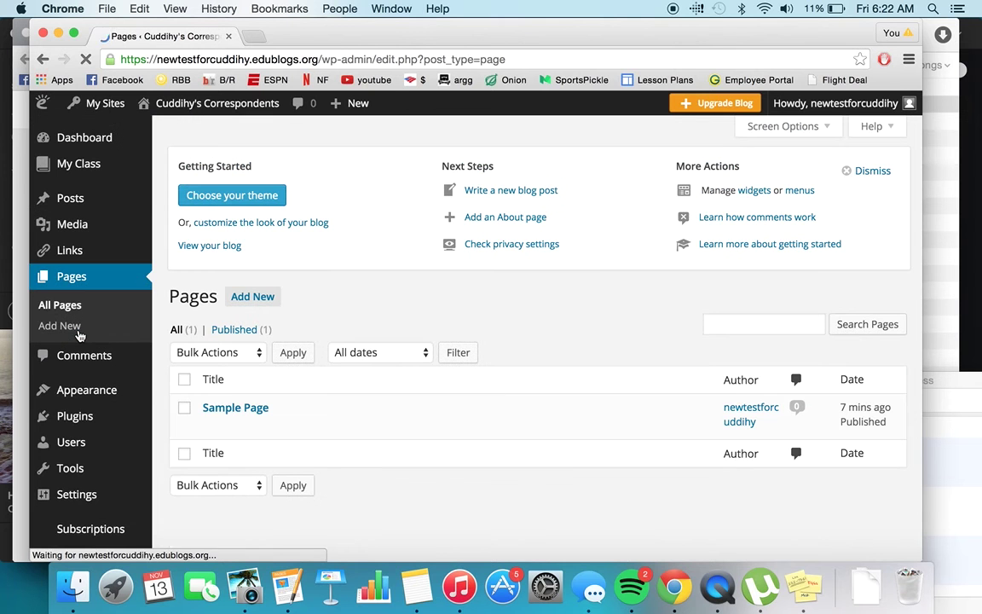
left_click(184, 408)
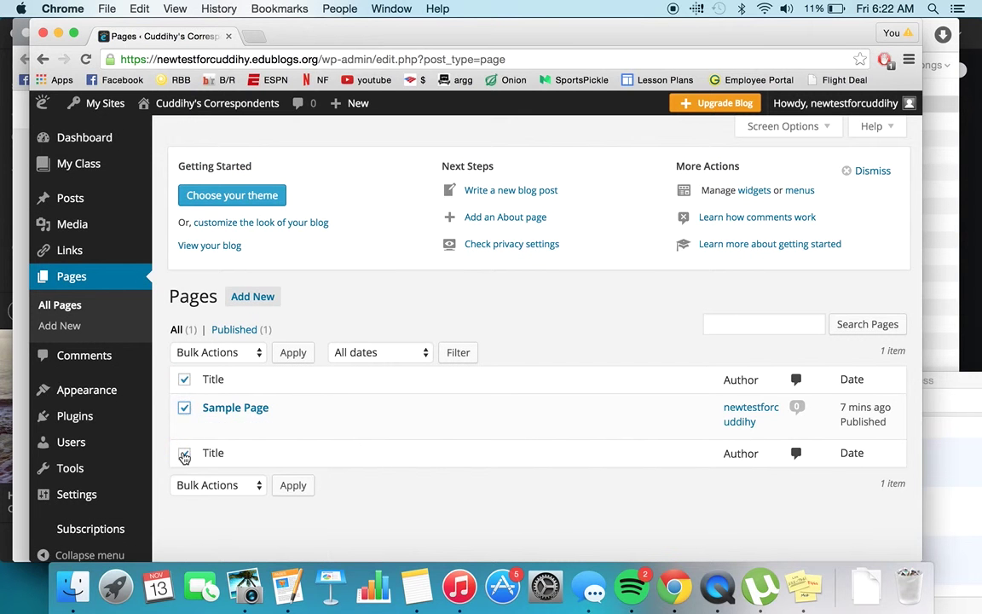
left_click(184, 451)
left_click(184, 408)
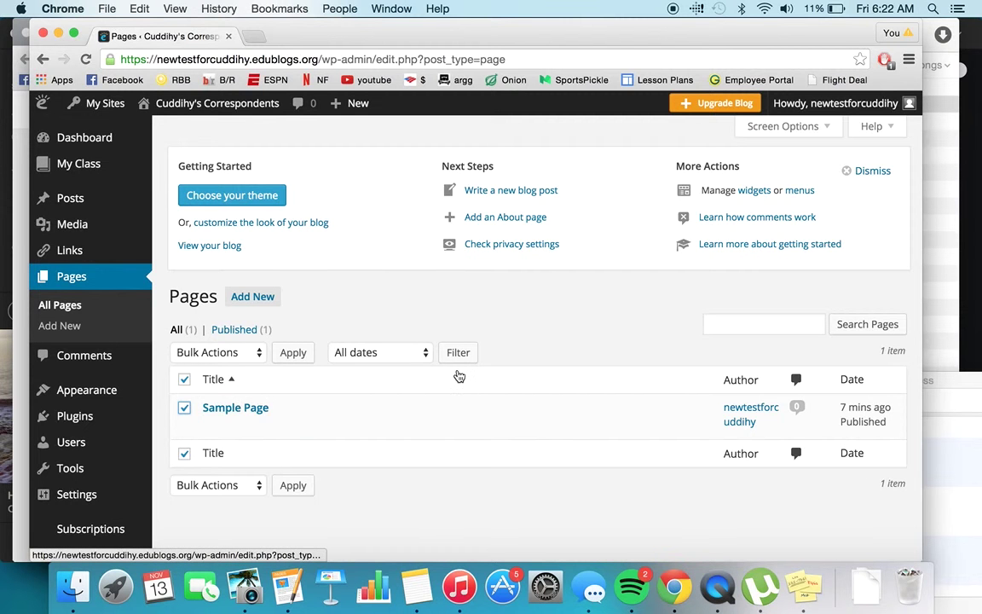
left_click(185, 411)
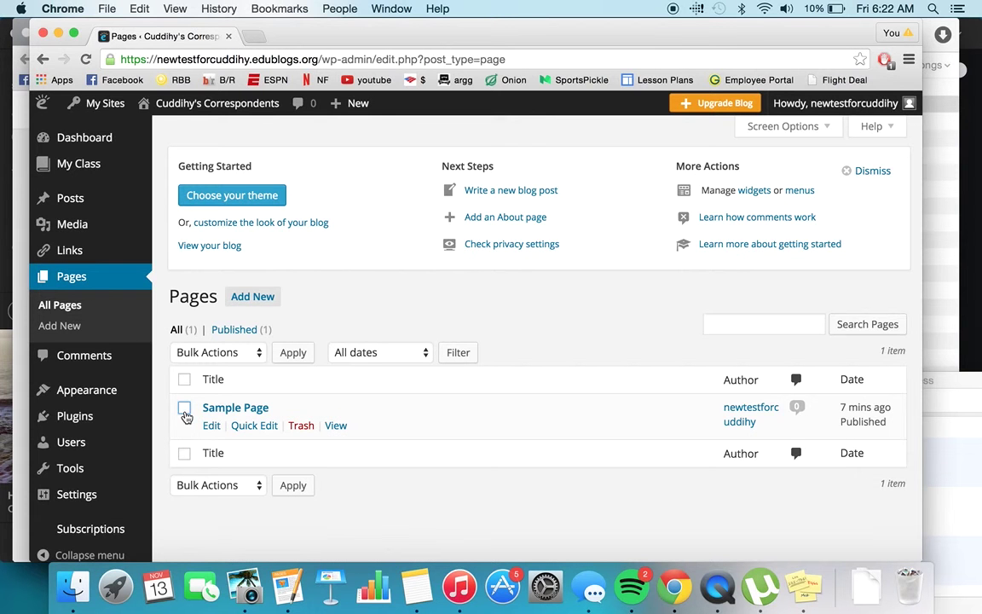
Step: Add a new page titled "Current Events" with no body text and publish it
left_click(253, 296)
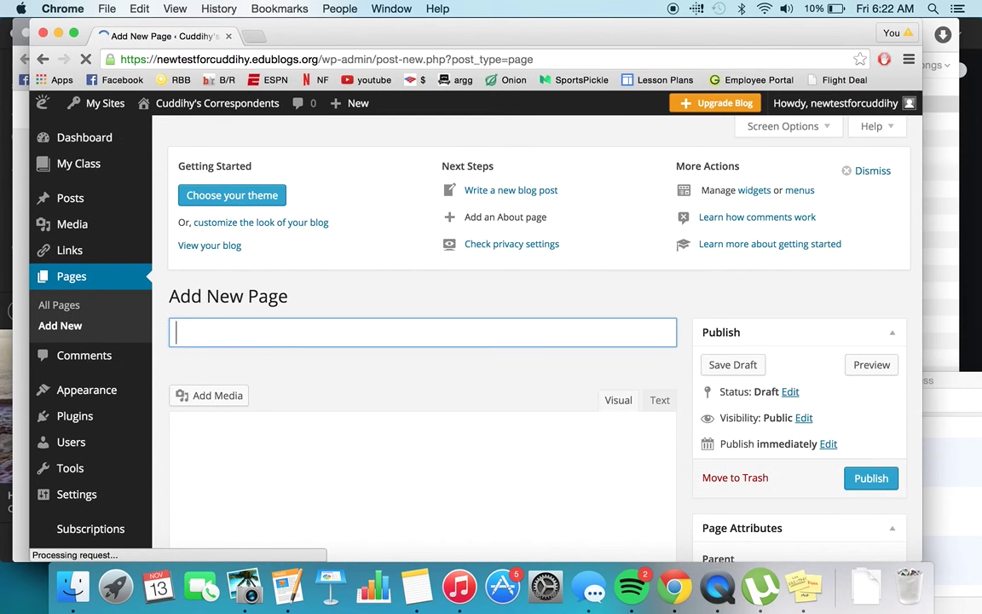
type("Cu")
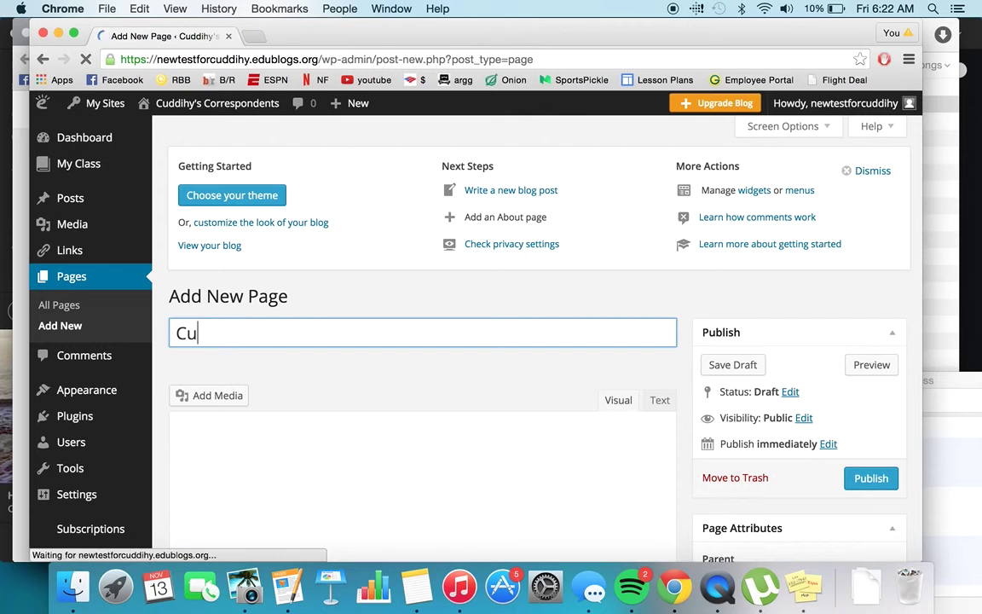
type("rrent Events")
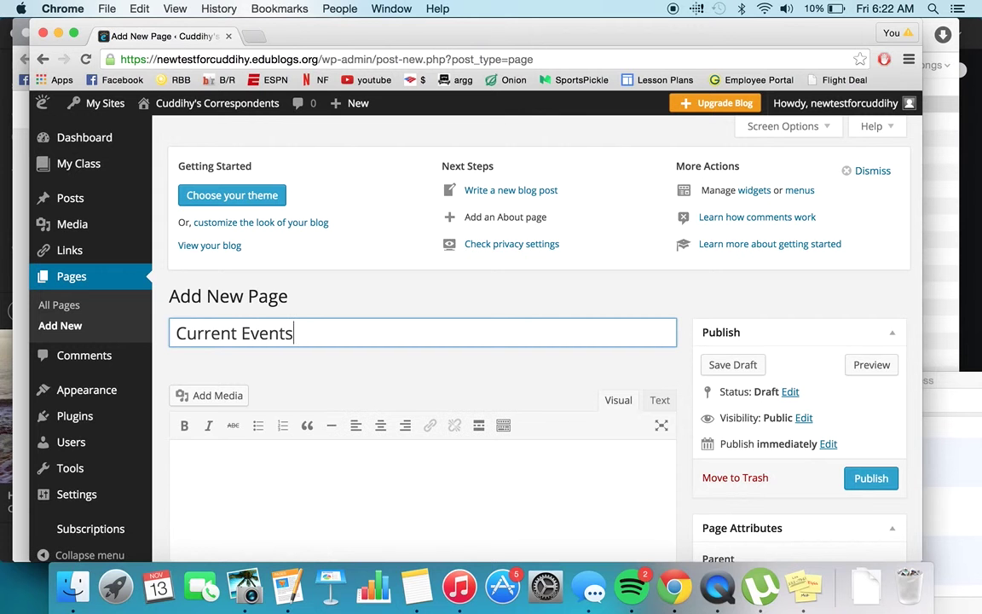
left_click(367, 481)
scroll(420, 326, "down", 4)
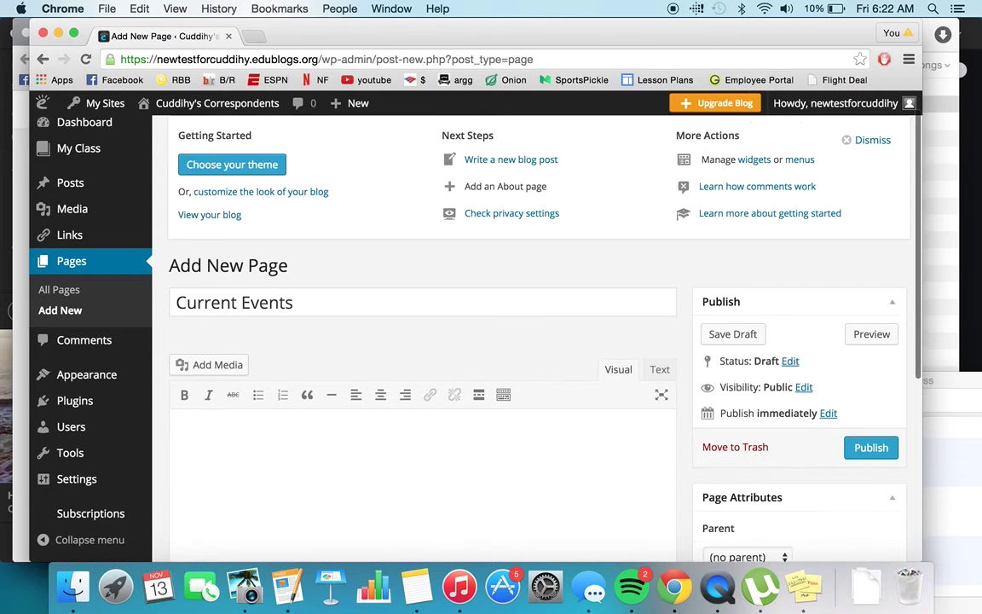
scroll(419, 341, "down", 3)
scroll(419, 341, "up", 5)
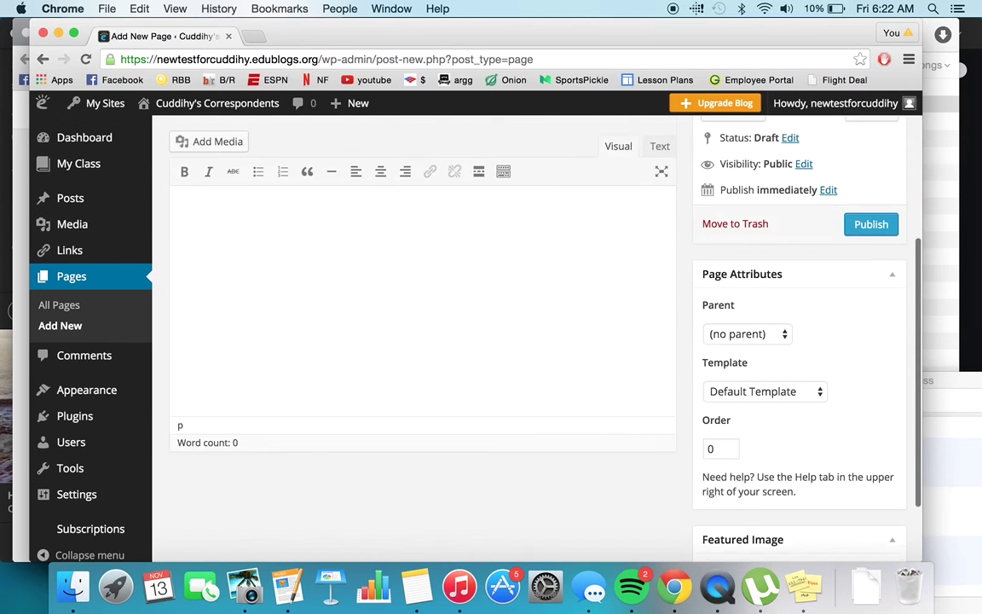
scroll(419, 341, "up", 2)
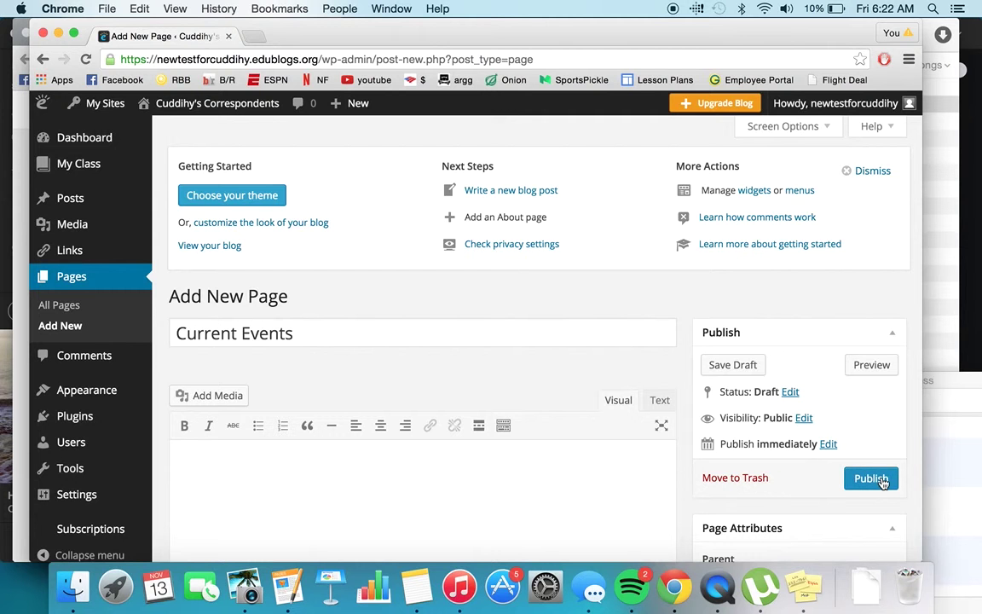
left_click(882, 481)
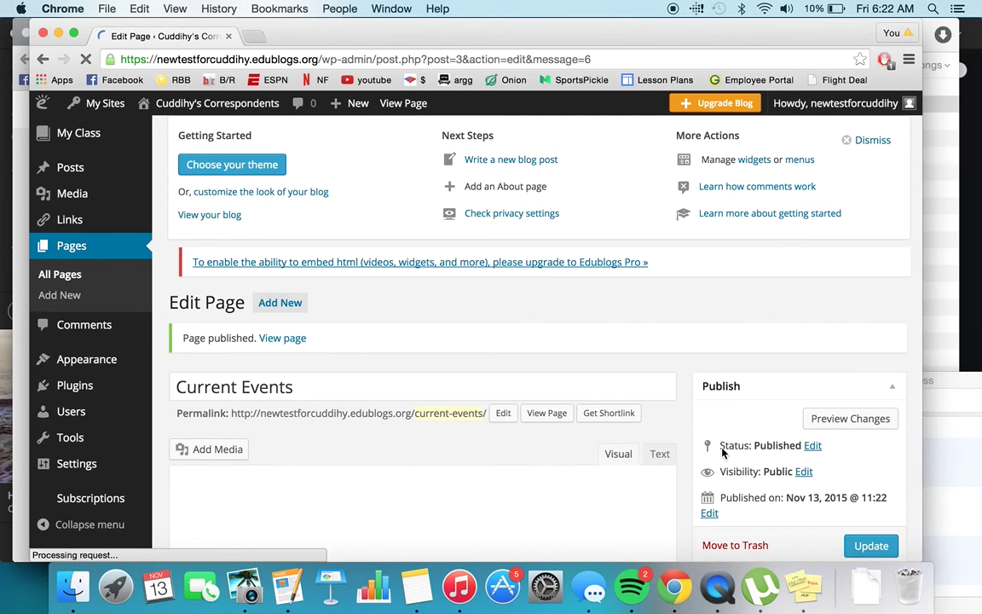
Step: View the published Current Events page on the live blog and look through its layout
left_click(540, 415)
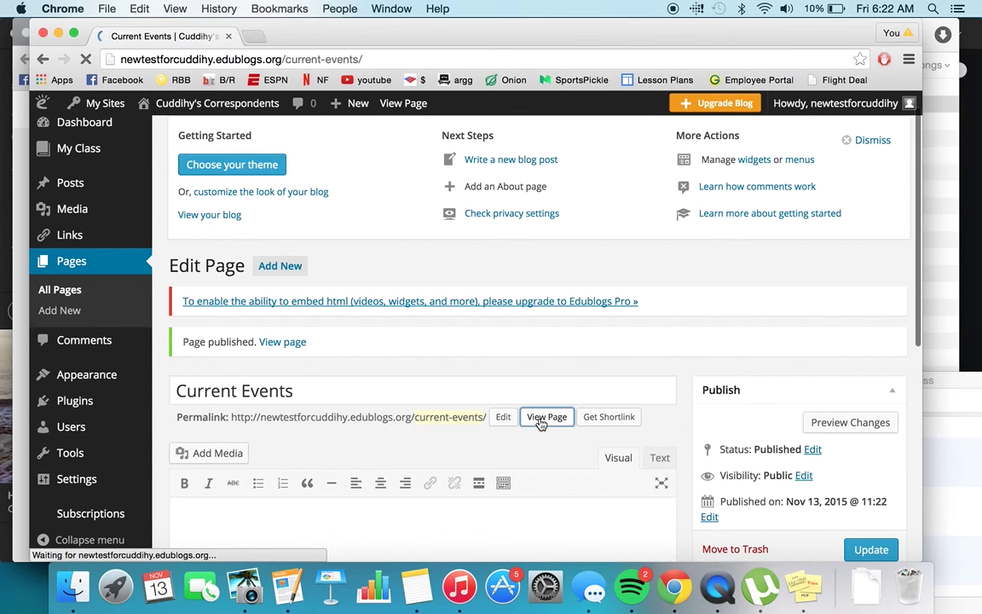
scroll(539, 423, "down", 5)
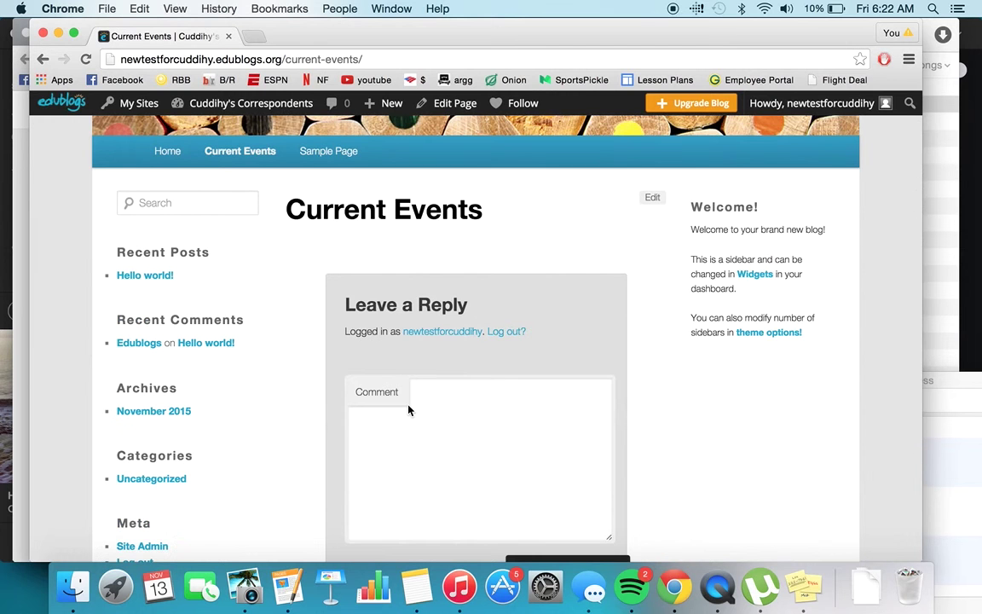
scroll(408, 410, "up", 4)
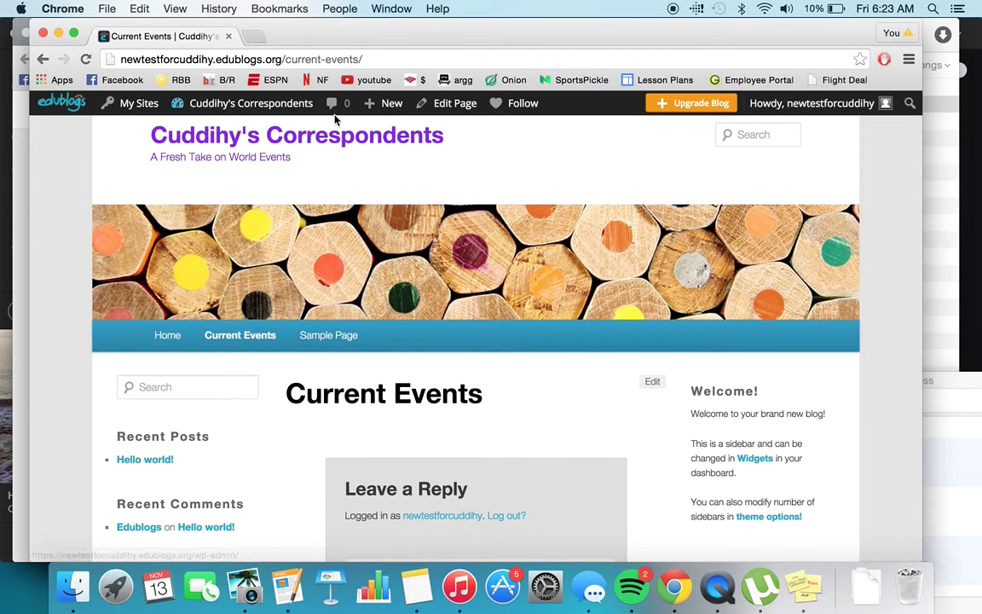
Step: Start a new blog post and look over its format and category options
mouse_move(380, 109)
left_click(393, 137)
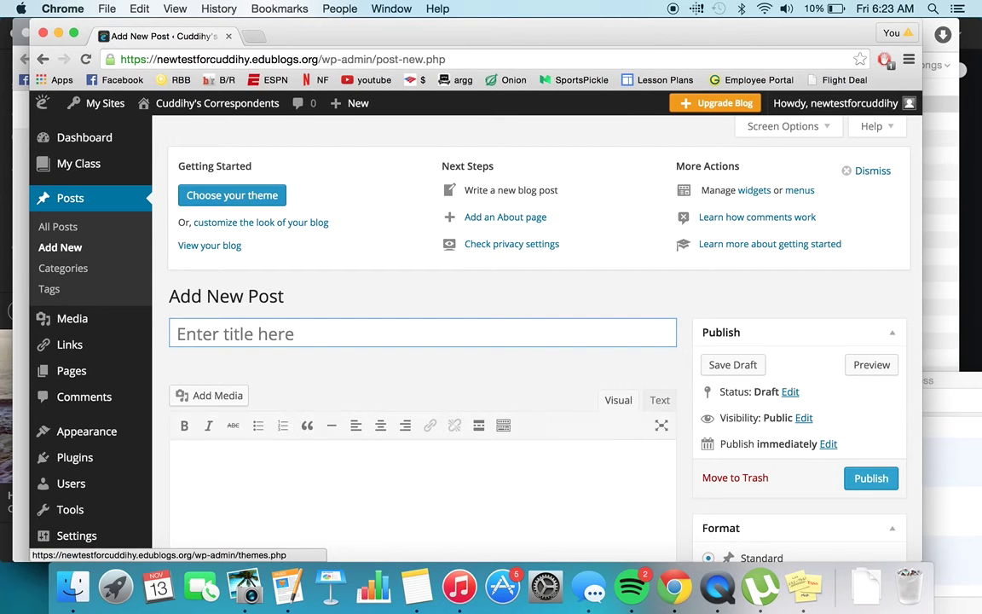
scroll(537, 341, "down", 5)
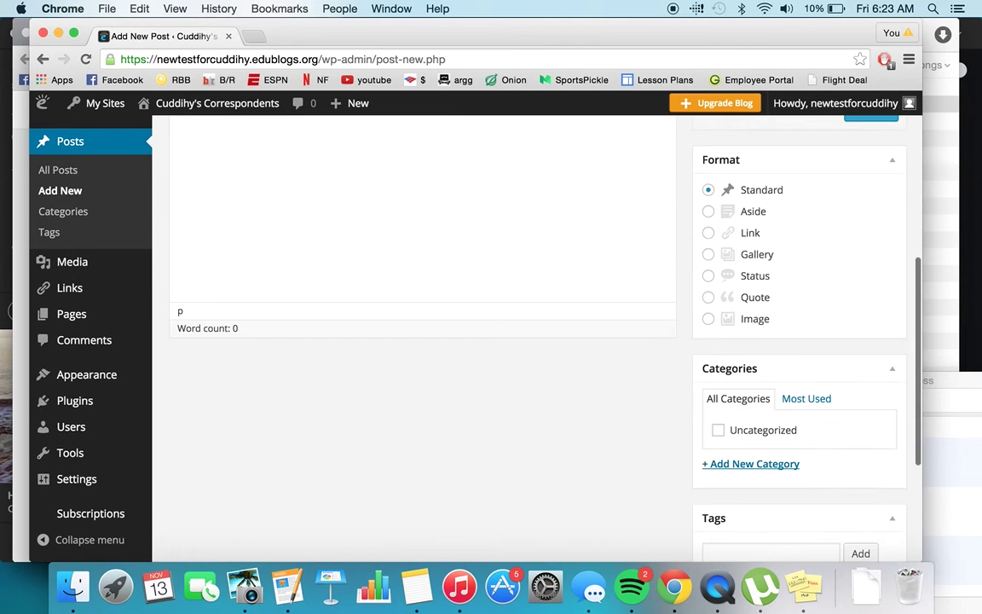
scroll(537, 341, "up", 10)
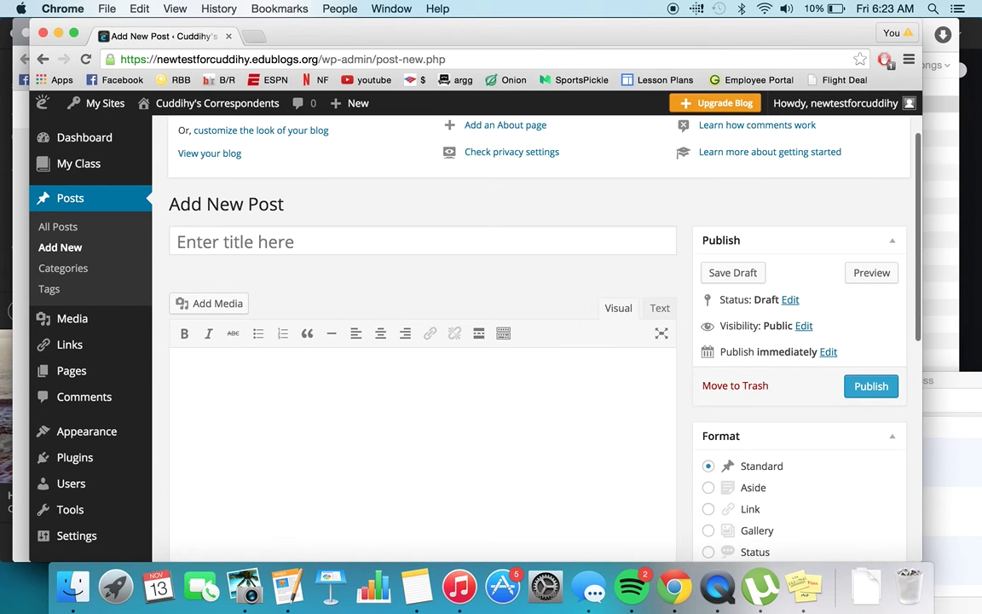
Step: Title the post "End of PARCC?" followed by the student's first name and "Current Event 11/23"
left_click(394, 235)
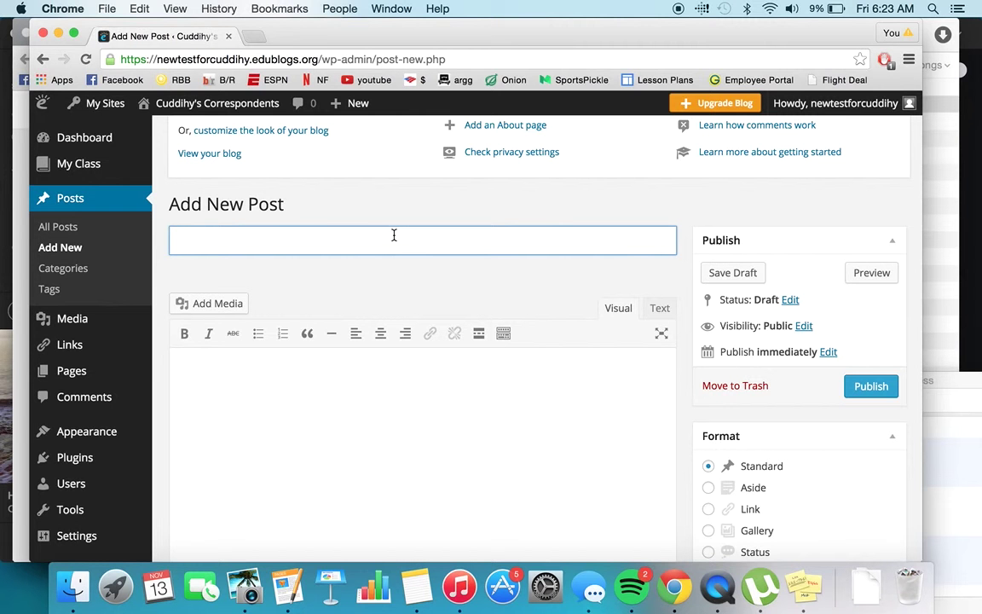
type("End of PARCC?")
key("BackSpace")
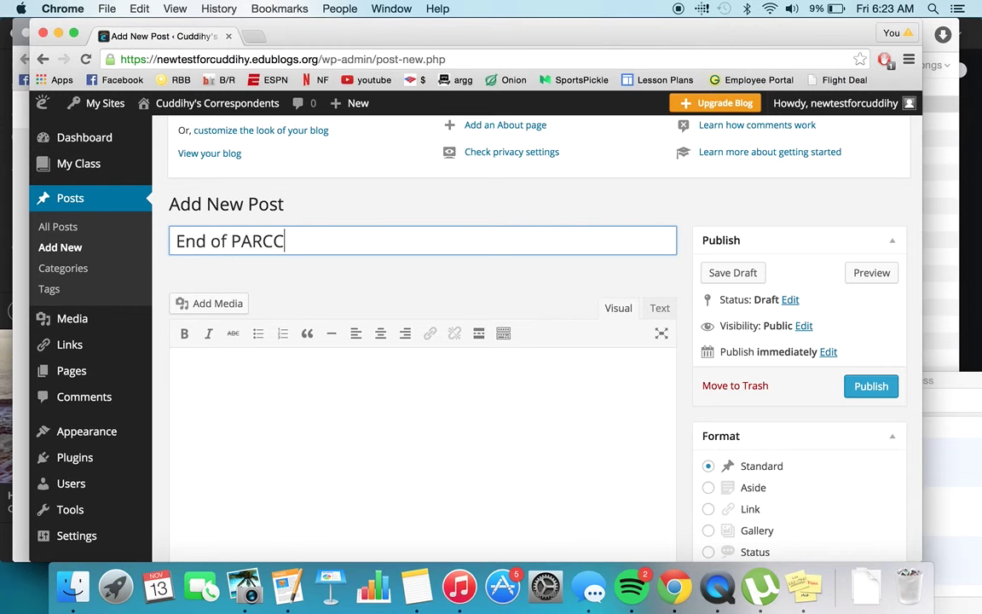
type("? Pedro's C")
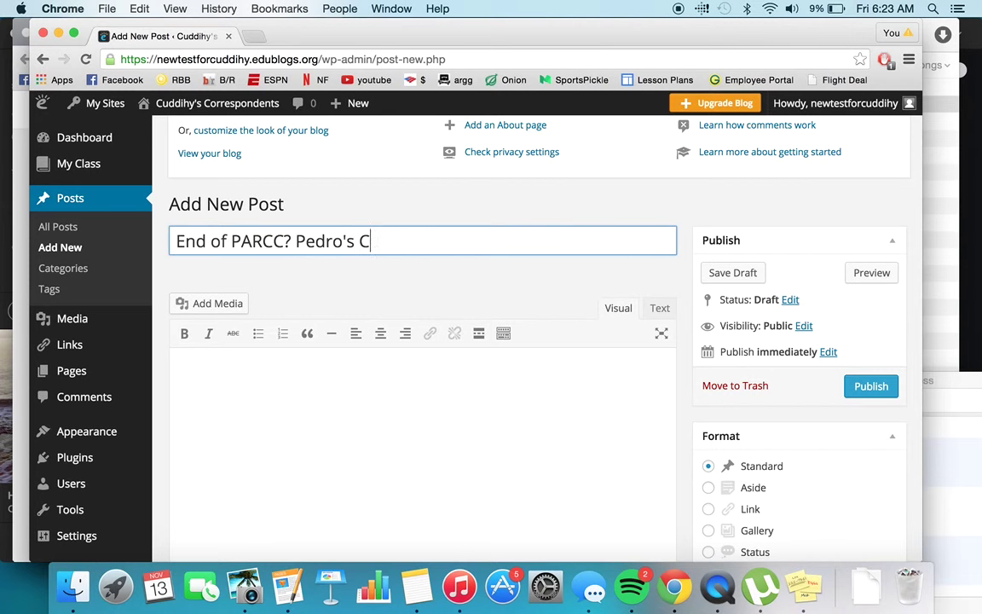
type("urrent Event 11/23")
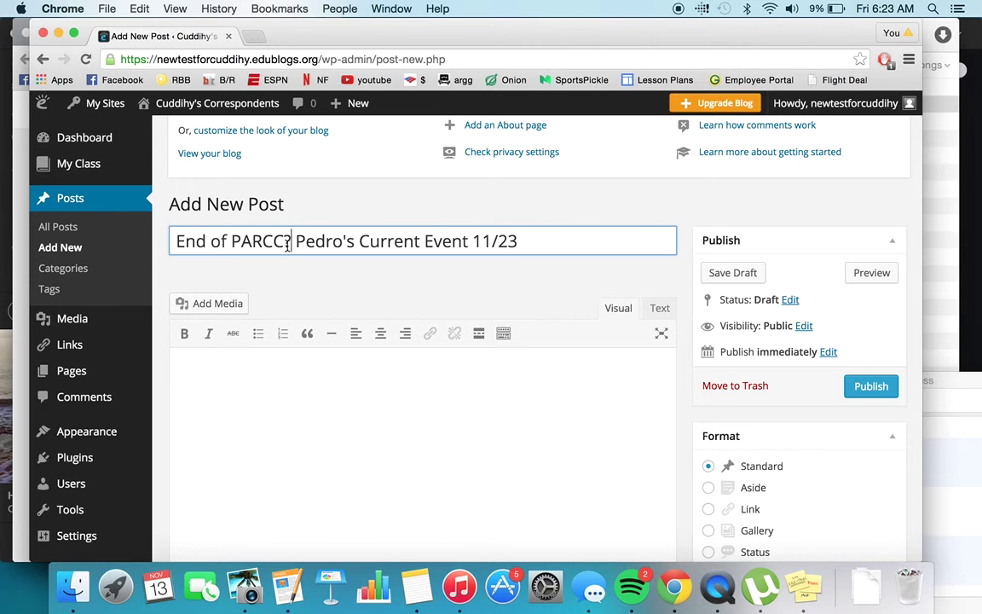
Step: Replace the post's entire title with "Test" and move on to the body text
left_click_drag(293, 242, 168, 235)
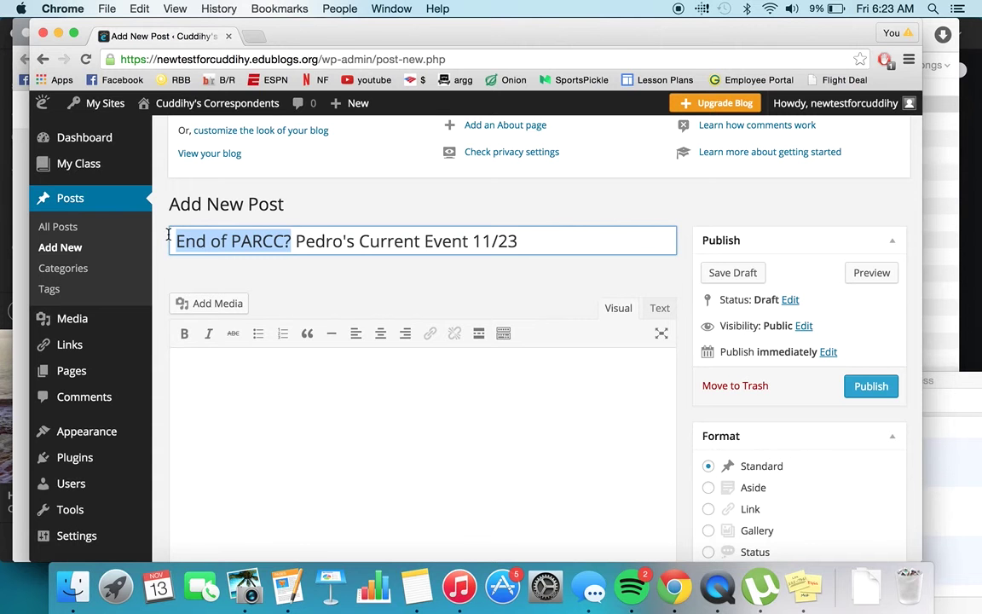
left_click(527, 238)
key("super+a")
key("BackSpace")
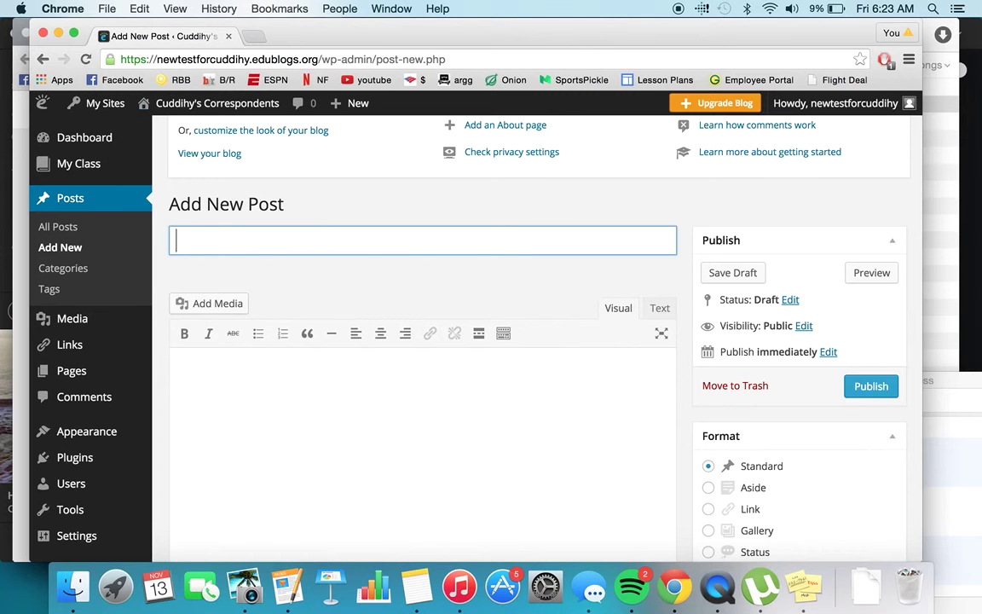
type("Test")
left_click(429, 413)
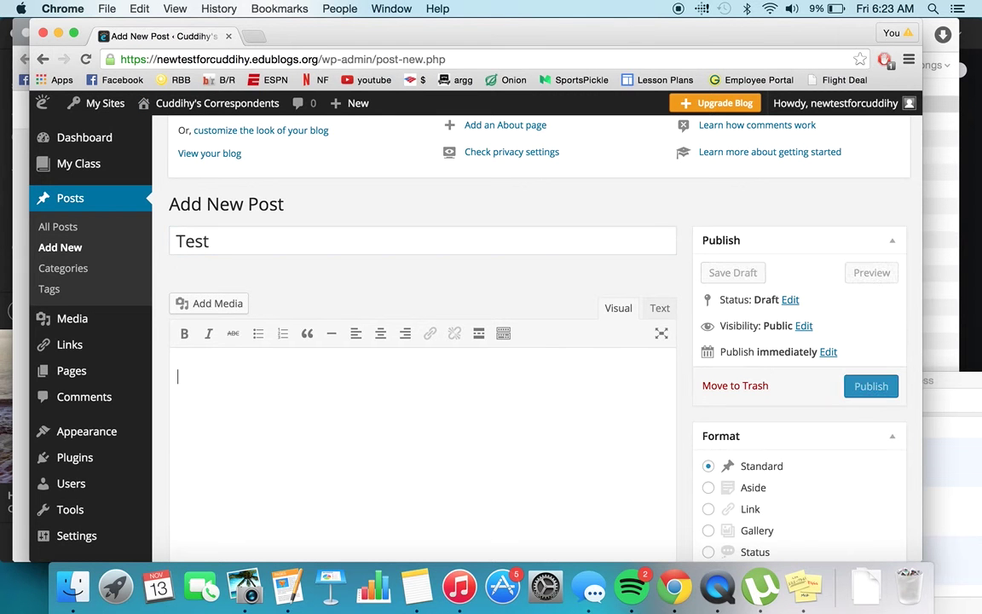
type("dklfasklfsadl")
key("BackSpace")
key("BackSpace")
key("BackSpace")
key("BackSpace")
key("BackSpace")
key("BackSpace")
key("BackSpace")
key("BackSpace")
key("BackSpace")
key("BackSpace")
key("BackSpace")
key("BackSpace")
key("BackSpace")
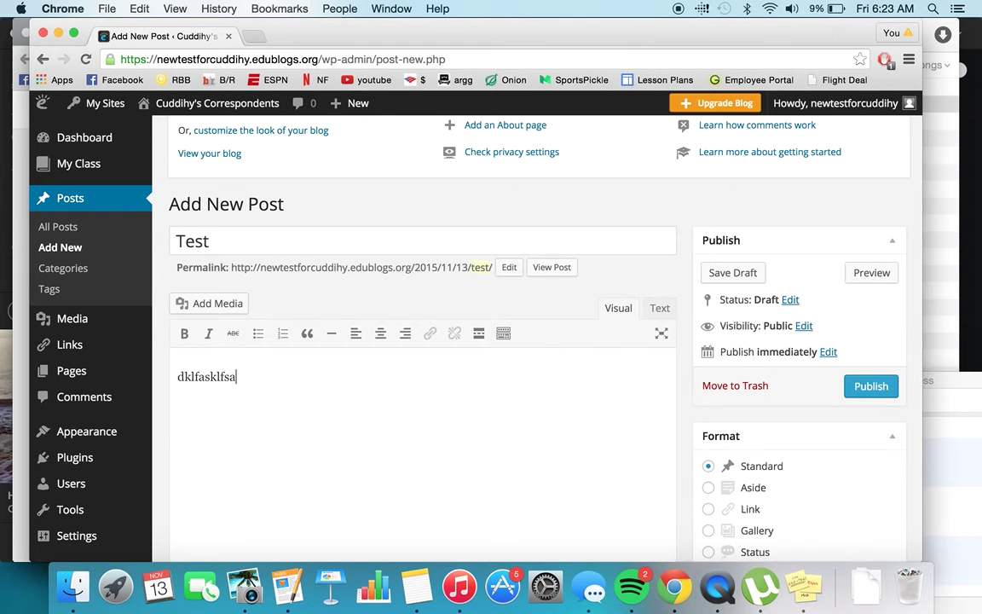
Step: Enter "write whatever you want to write here about your current event" as the post's body text
type("write whatever you wan to")
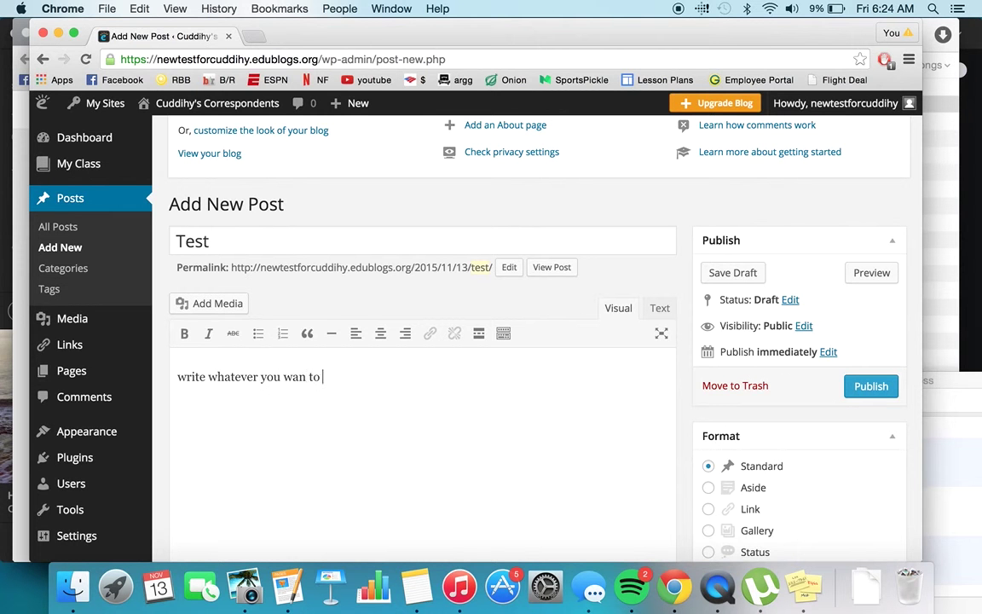
key("BackSpace")
key("BackSpace")
key("BackSpace")
key("BackSpace")
type("t to")
key("BackSpace")
key("BackSpace")
key("BackSpace")
key("BackSpace")
type("nt to write here about your current event")
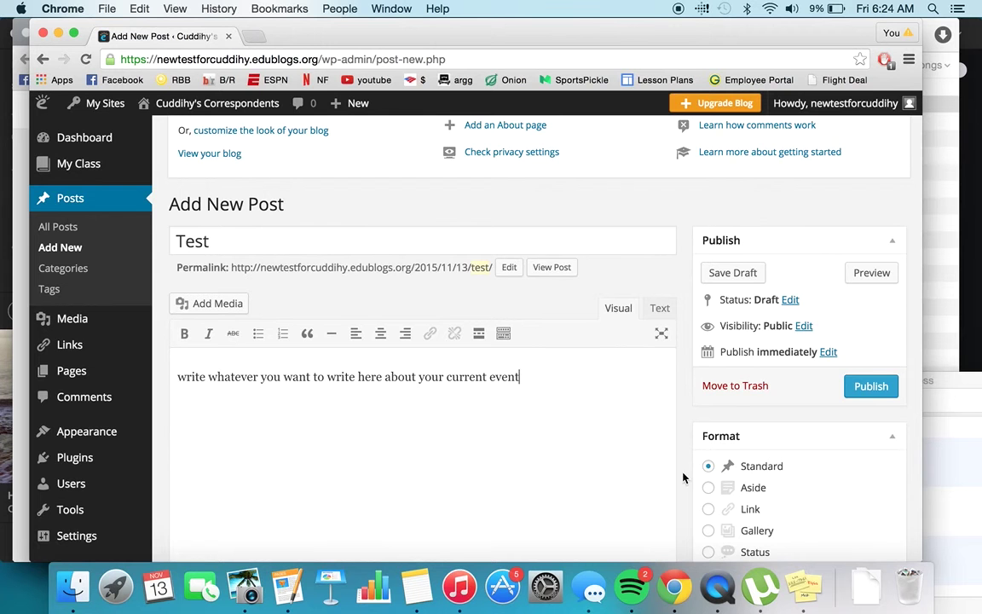
scroll(659, 483, "down", 5)
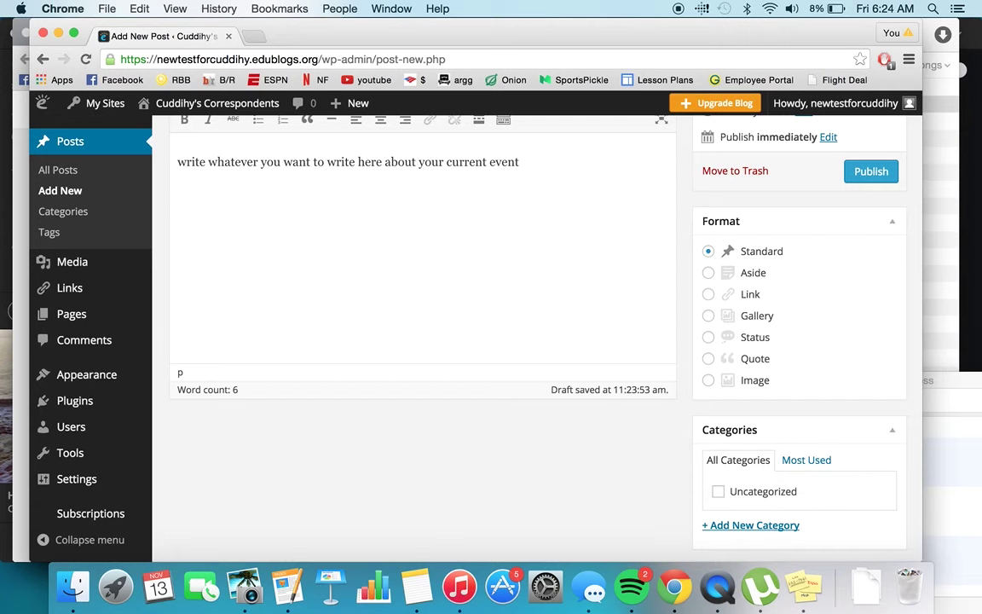
scroll(491, 324, "down", 5)
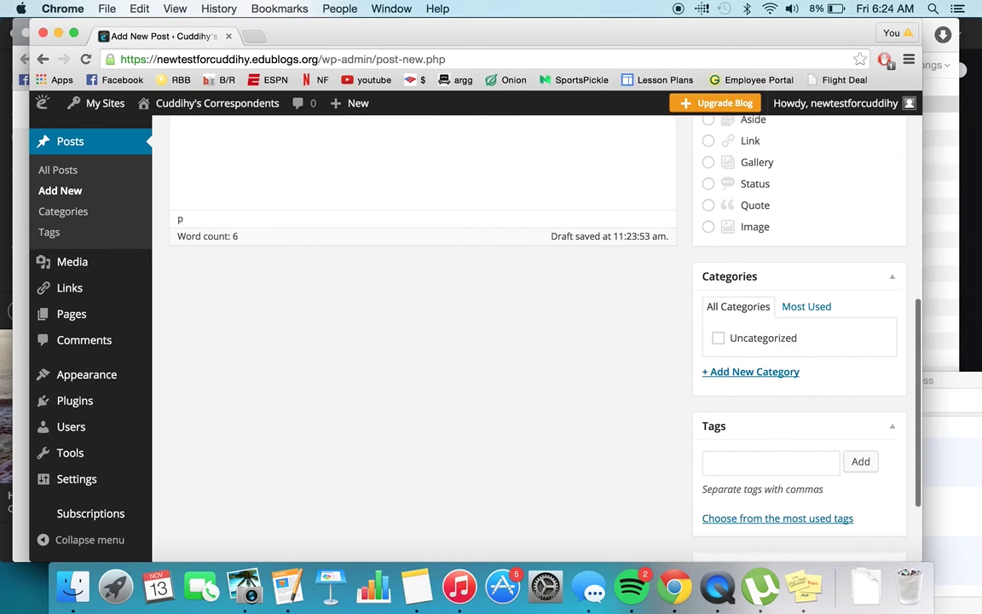
scroll(491, 324, "up", 10)
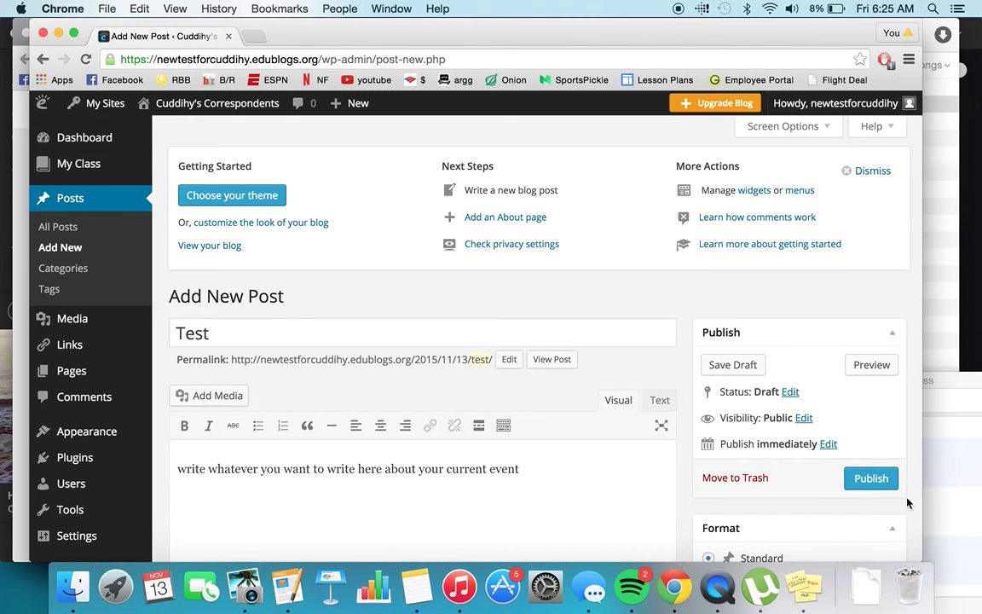
Step: Publish the "Test" post and look over its format, category and tag options
left_click(879, 482)
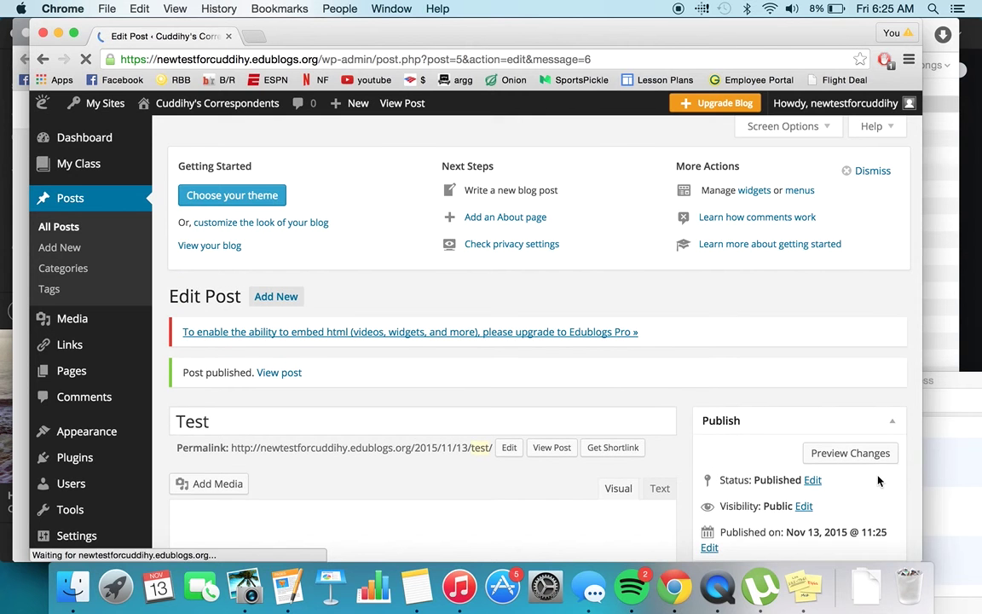
scroll(878, 481, "down", 5)
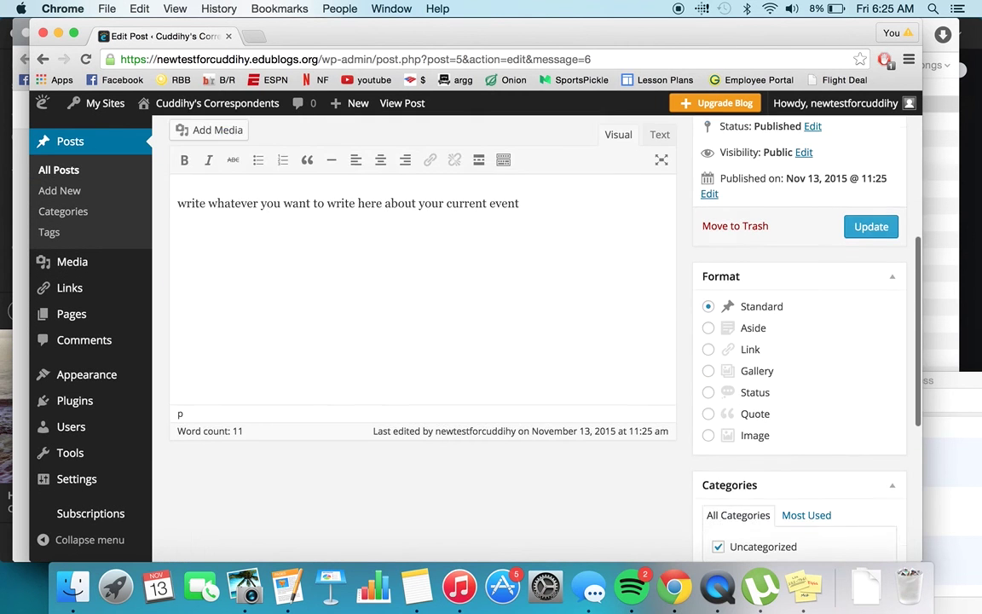
scroll(534, 341, "down", 3)
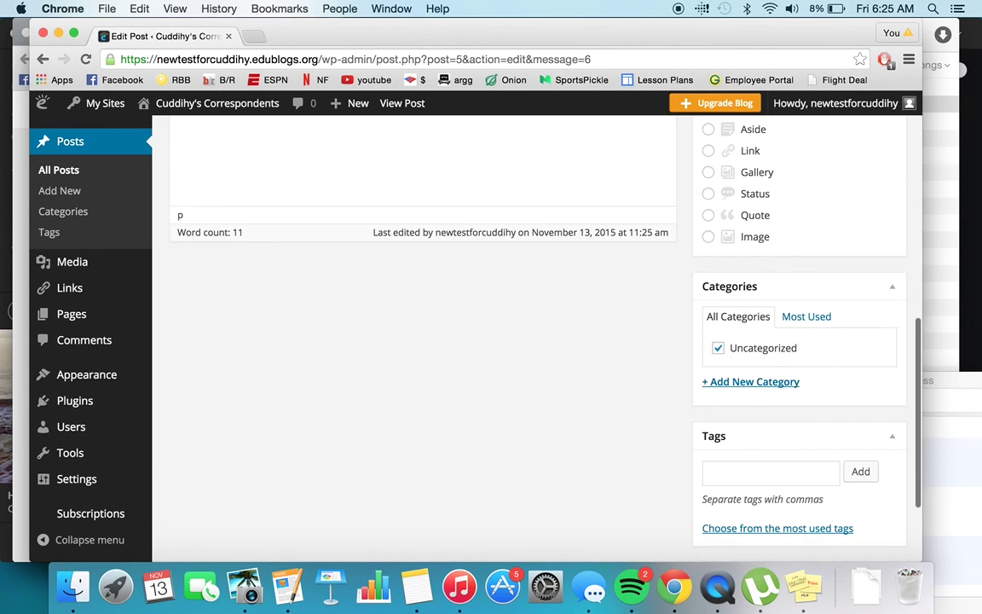
scroll(534, 341, "up", 4)
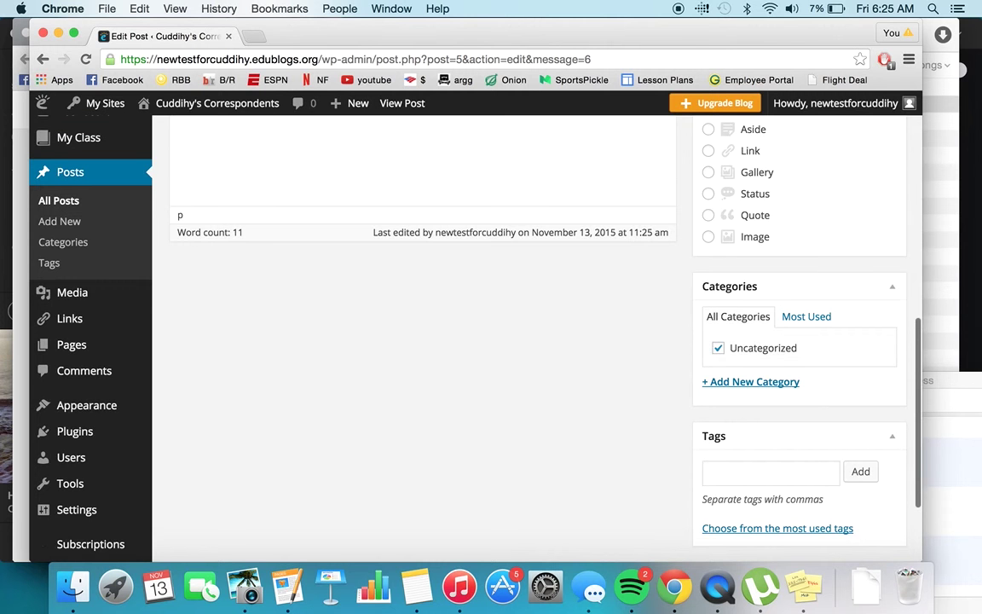
scroll(871, 482, "up", 5)
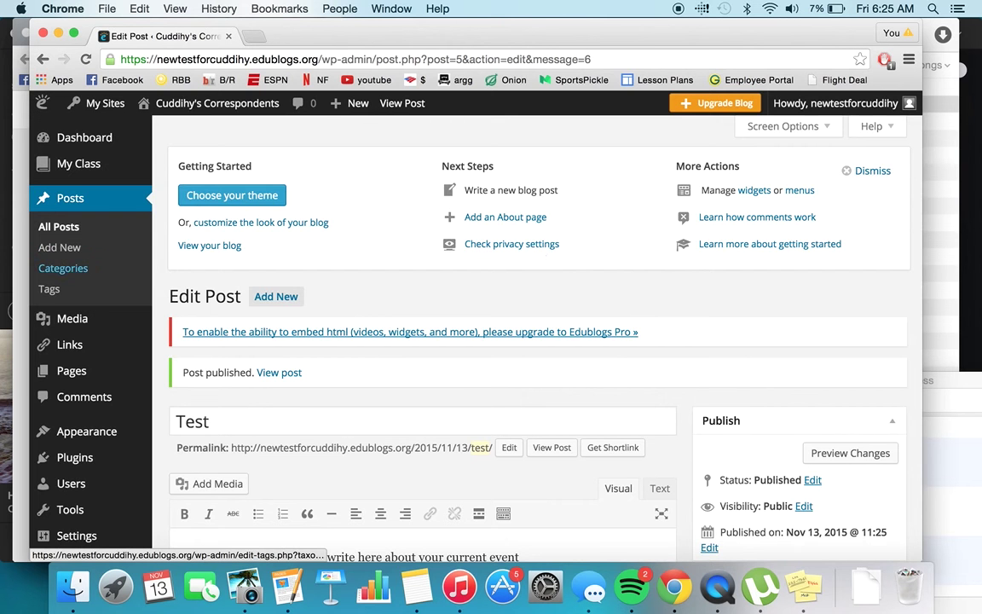
scroll(60, 255, "down", 1)
scroll(52, 247, "down", 3)
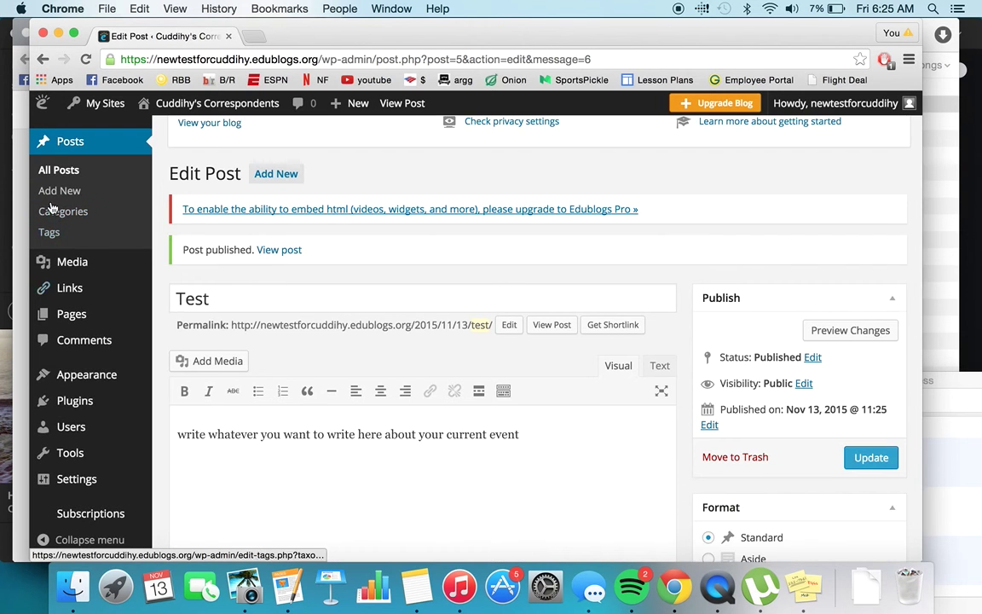
Step: View the published "Test" post on the public site down to its reply section
scroll(57, 171, "up", 2)
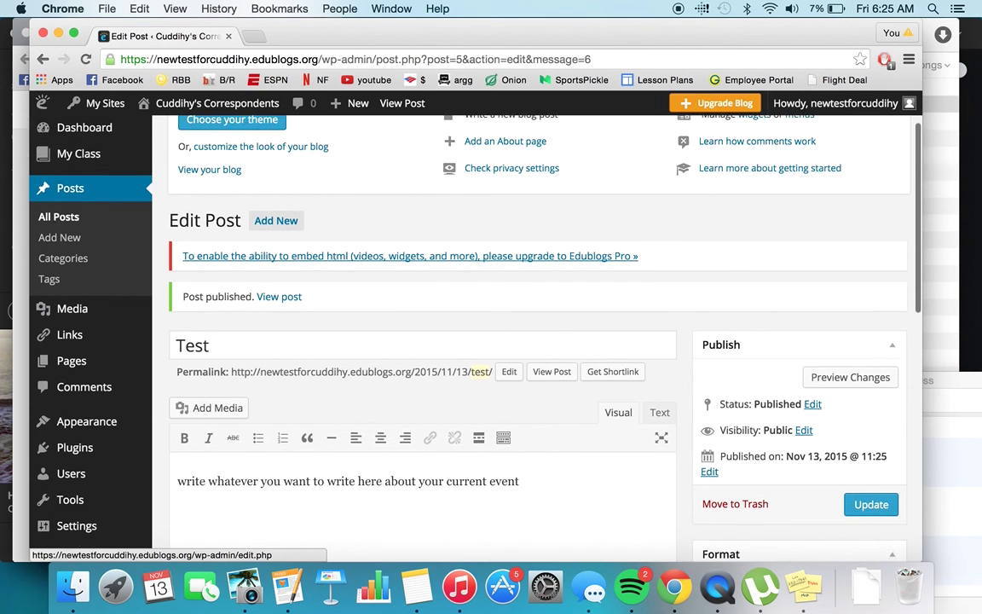
left_click(286, 311)
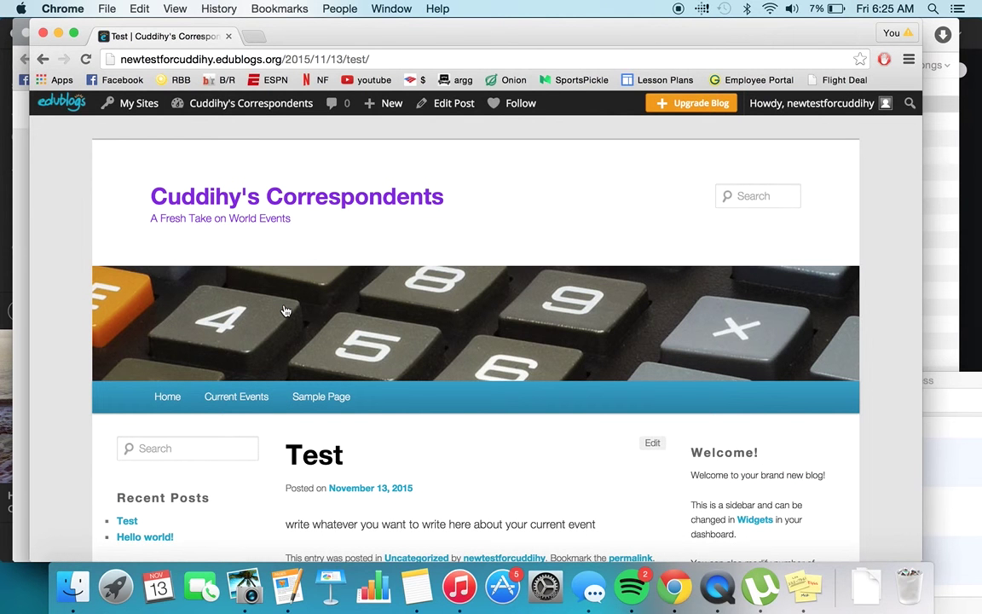
scroll(286, 311, "down", 5)
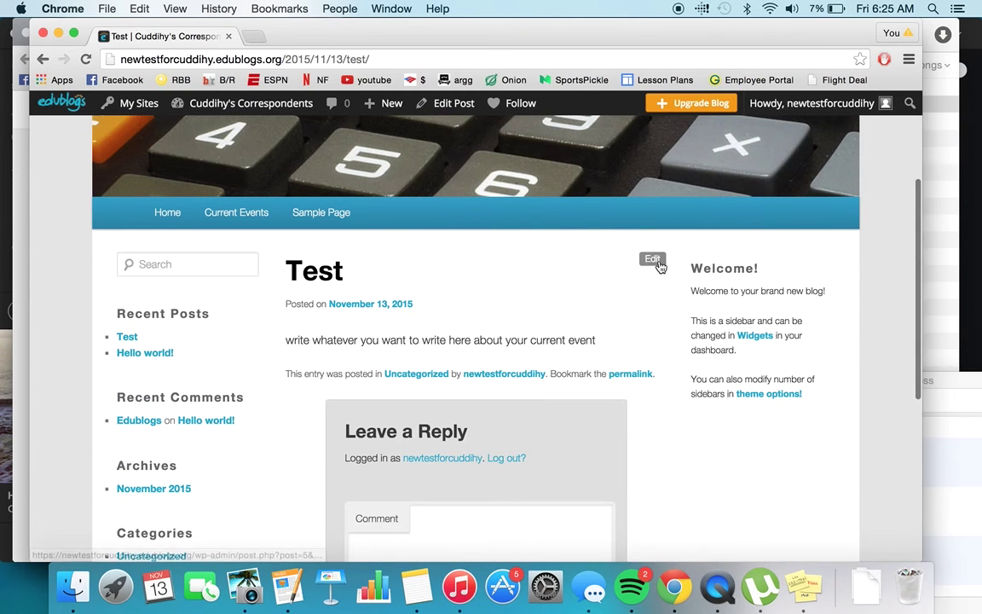
Step: Reopen the "Test" post for editing and examine its publishing, format, category, tag and featured image options
left_click(656, 261)
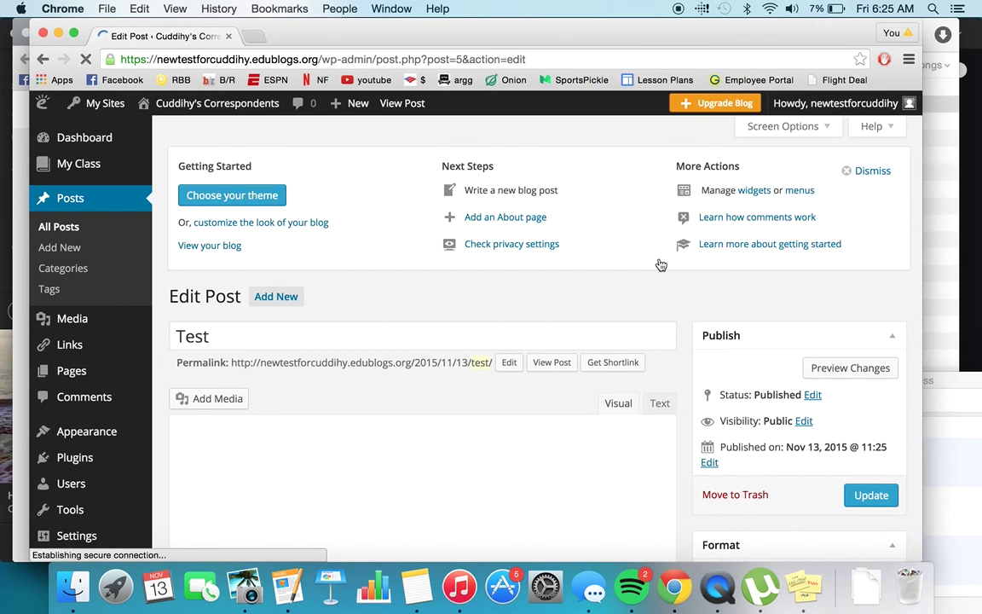
scroll(660, 265, "down", 2)
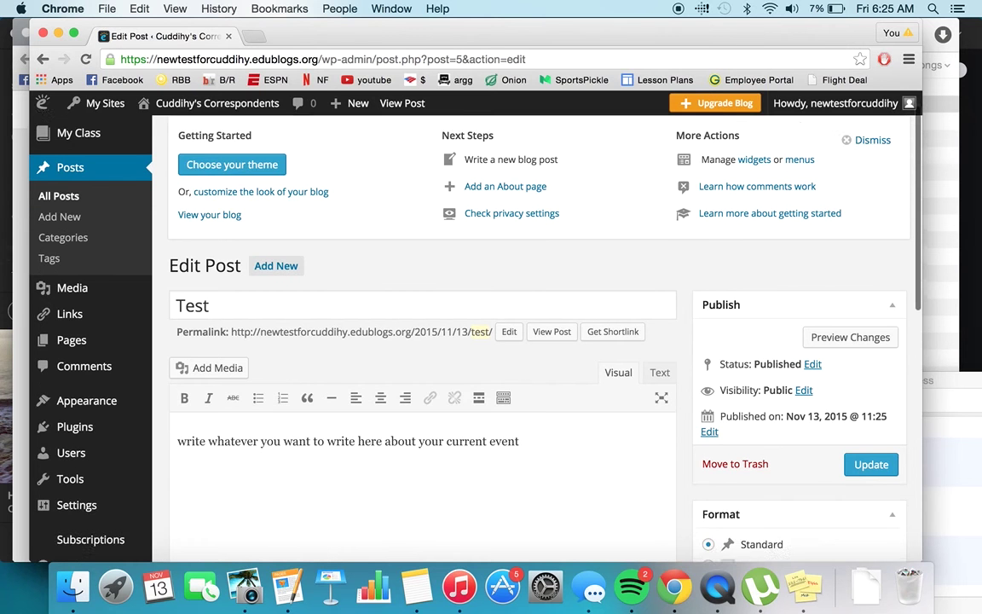
scroll(528, 341, "down", 5)
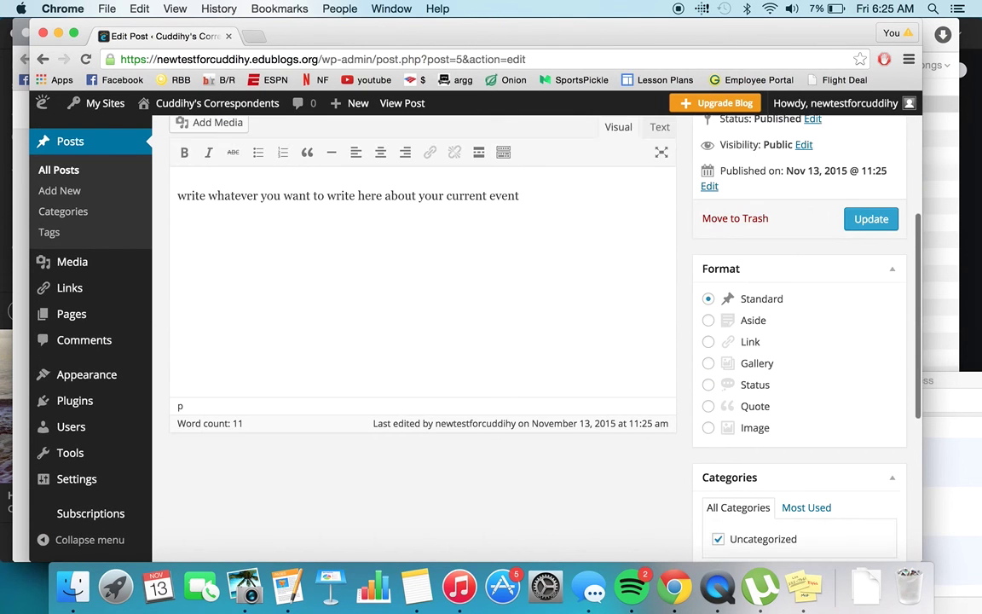
scroll(529, 341, "down", 6)
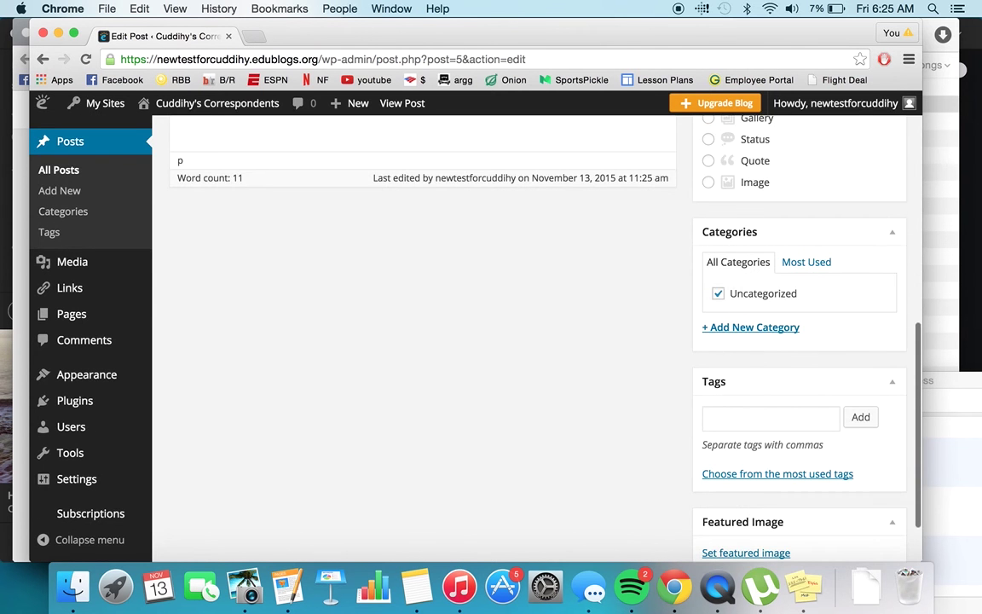
scroll(529, 341, "down", 2)
scroll(529, 341, "up", 8)
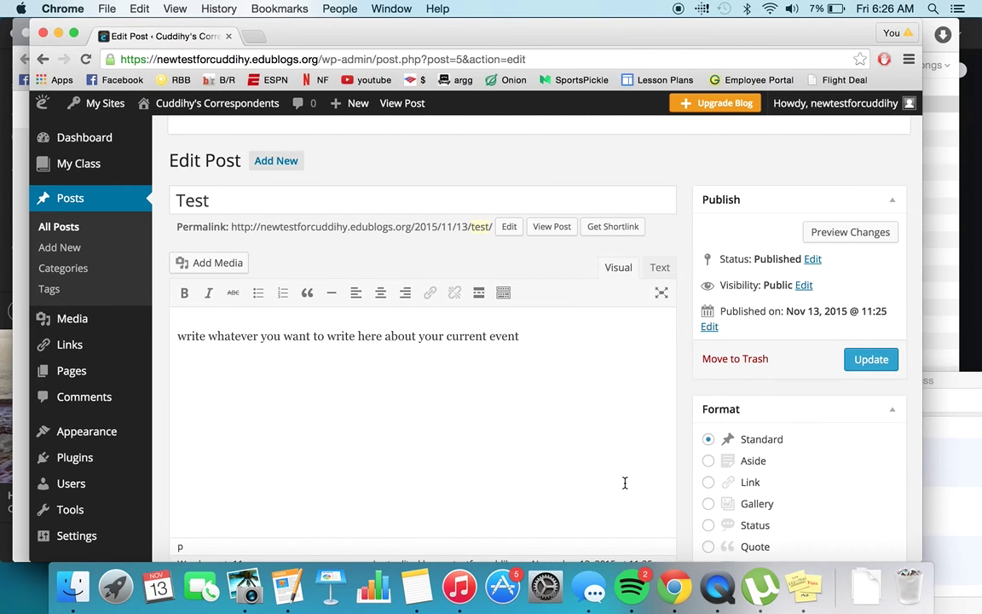
scroll(426, 384, "up", 1)
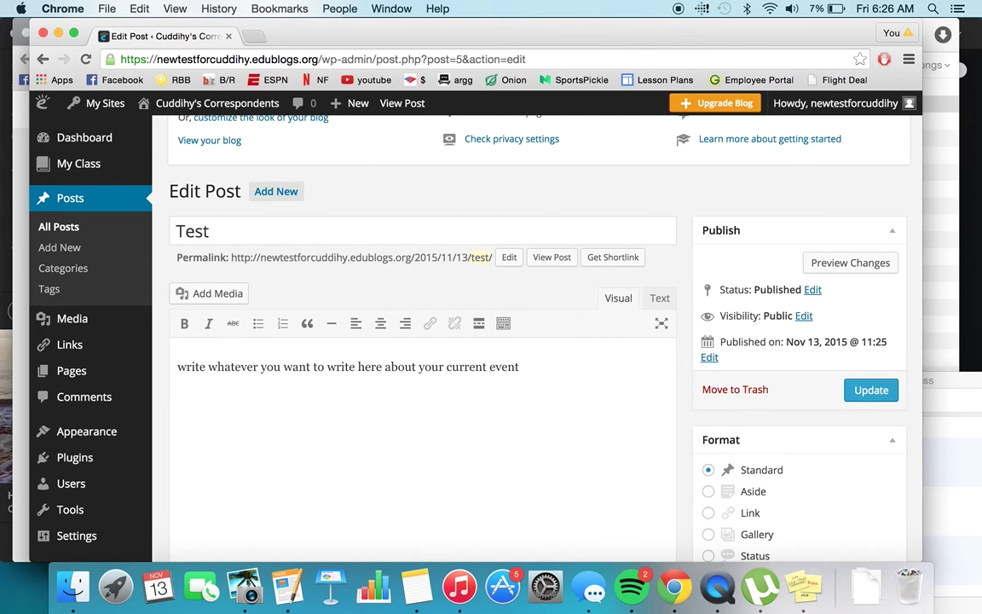
scroll(426, 384, "up", 2)
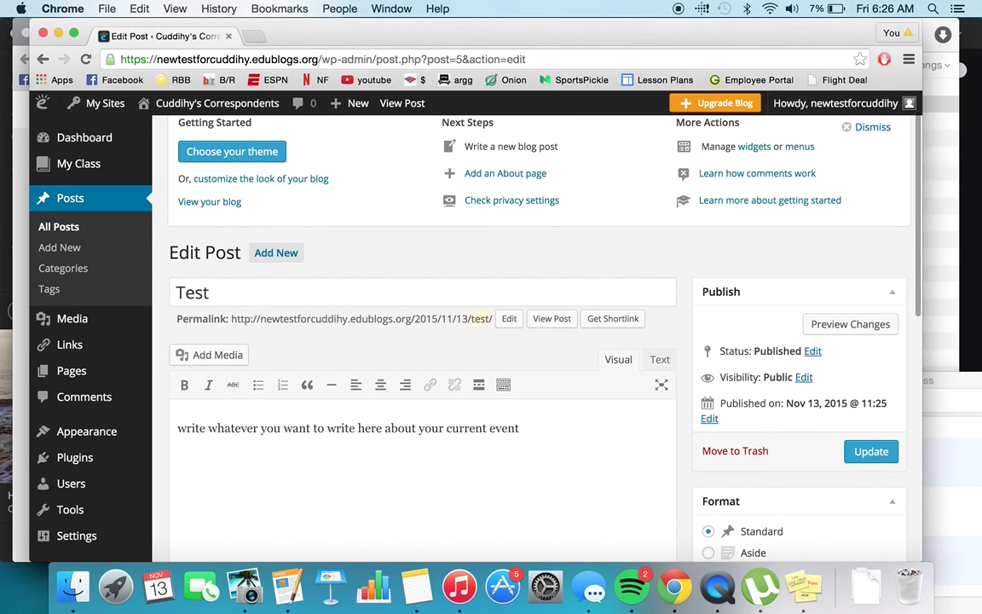
scroll(491, 341, "up", 1)
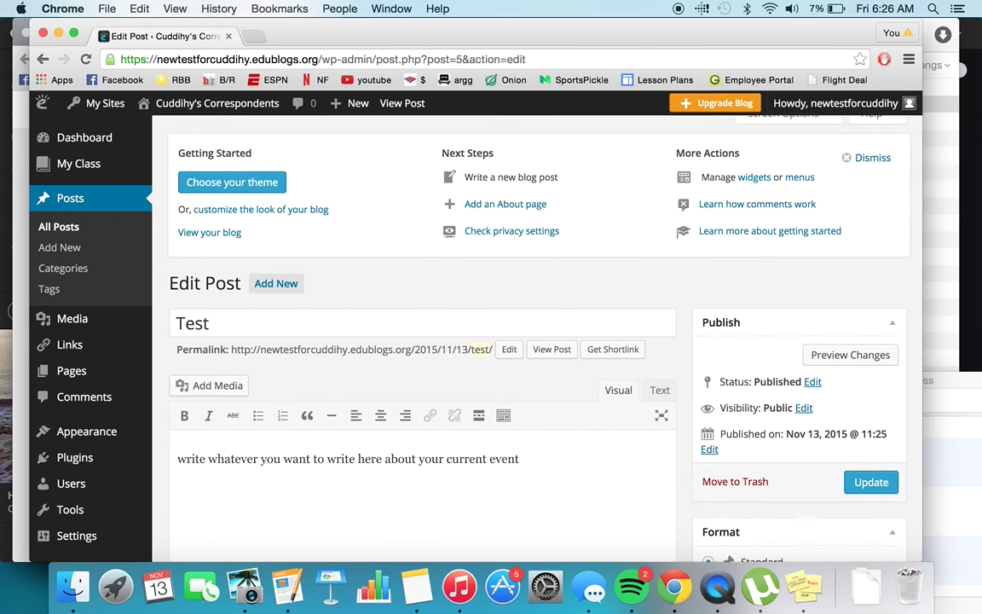
Step: List the site's pages and open Sample Page for editing
scroll(161, 384, "down", 1)
left_click(80, 340)
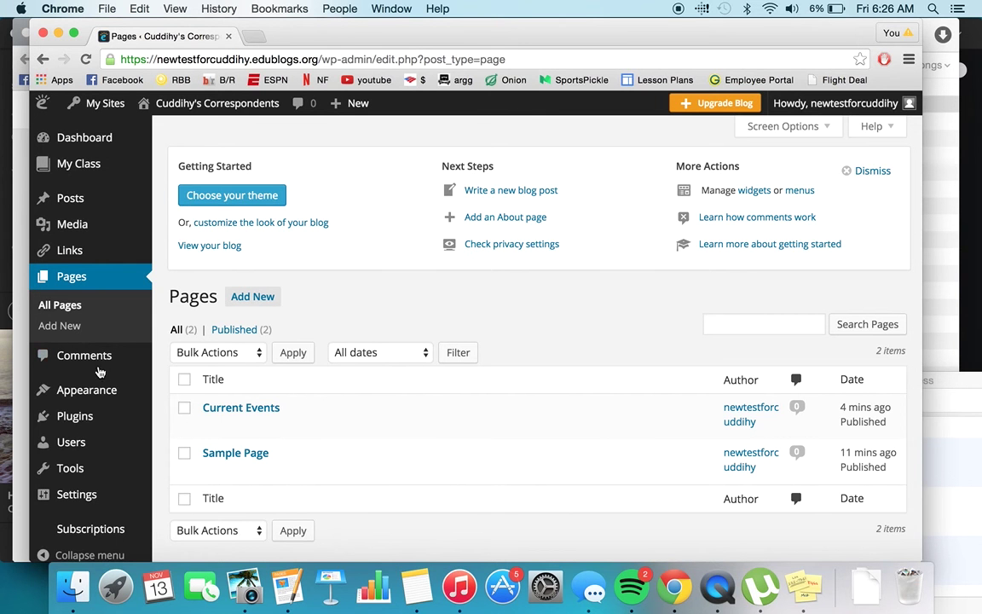
mouse_move(212, 460)
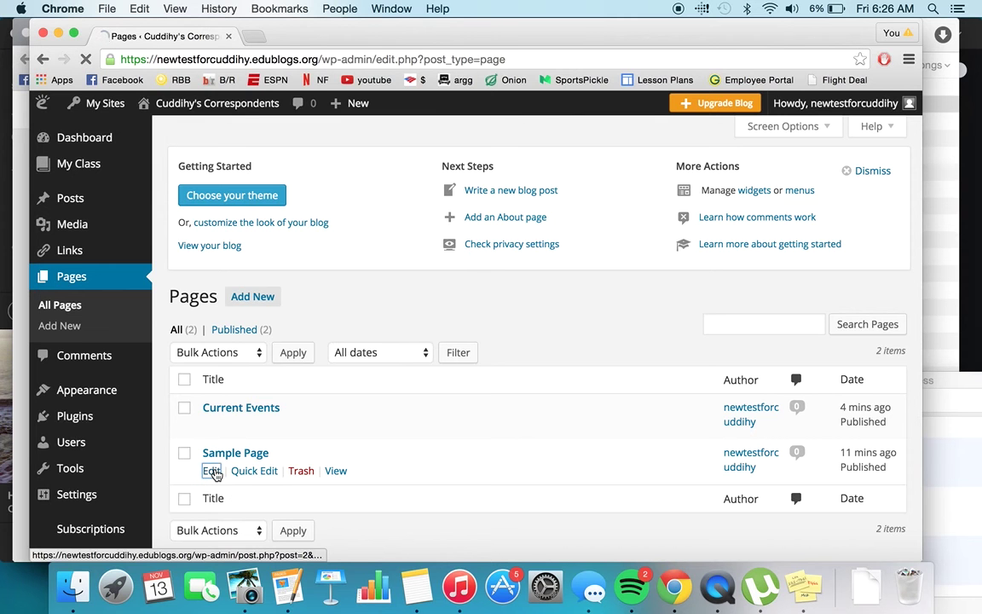
left_click(213, 473)
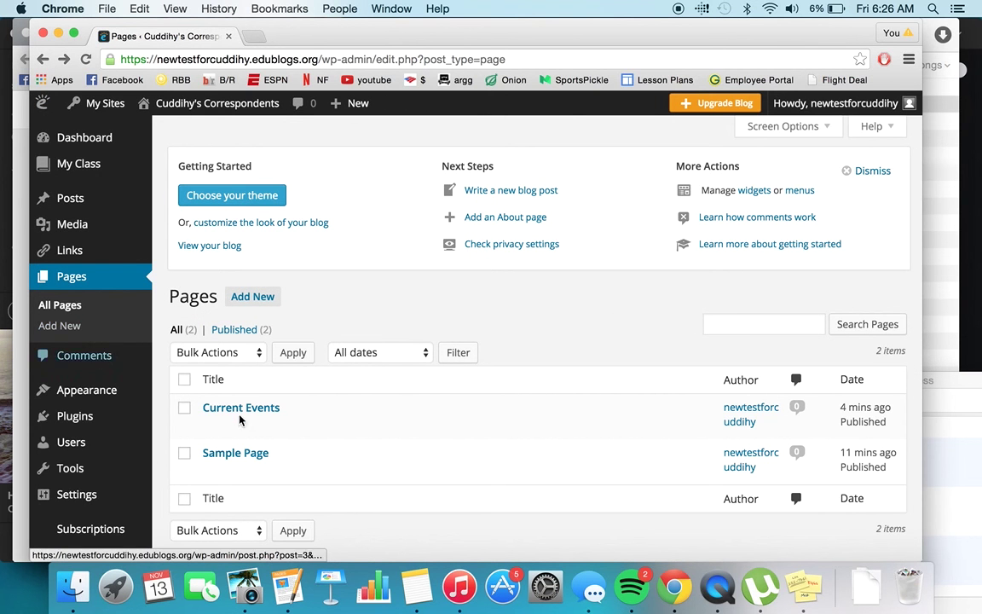
Step: Open the Current Events page for editing from the page list and look over its page attributes
mouse_move(231, 417)
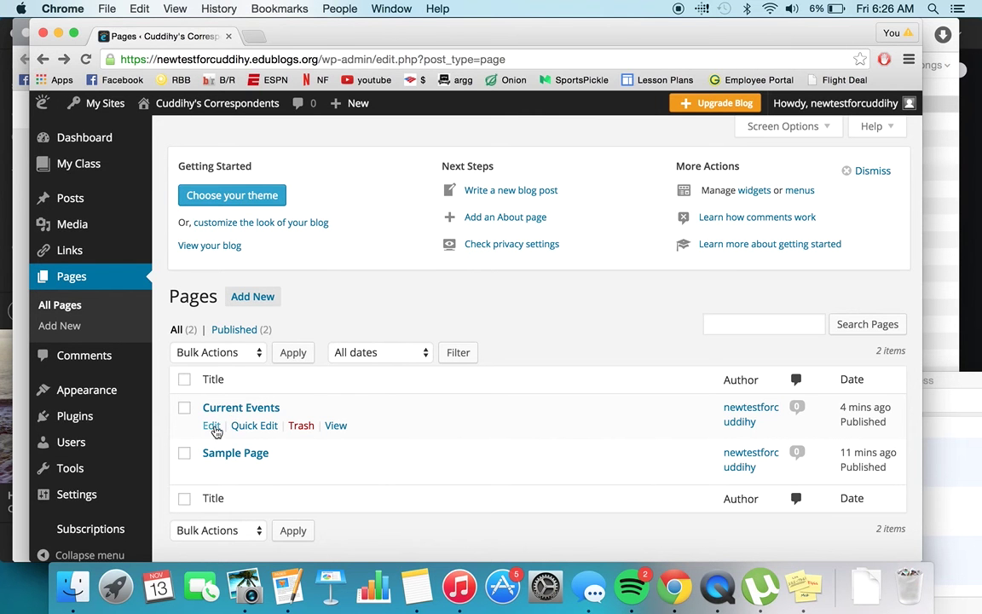
left_click(213, 428)
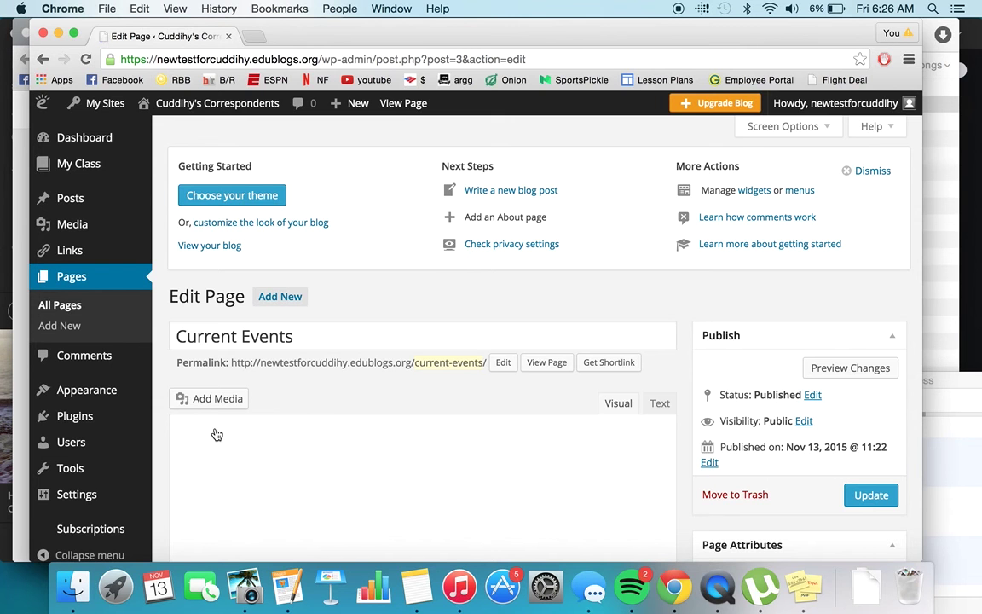
scroll(215, 434, "down", 1)
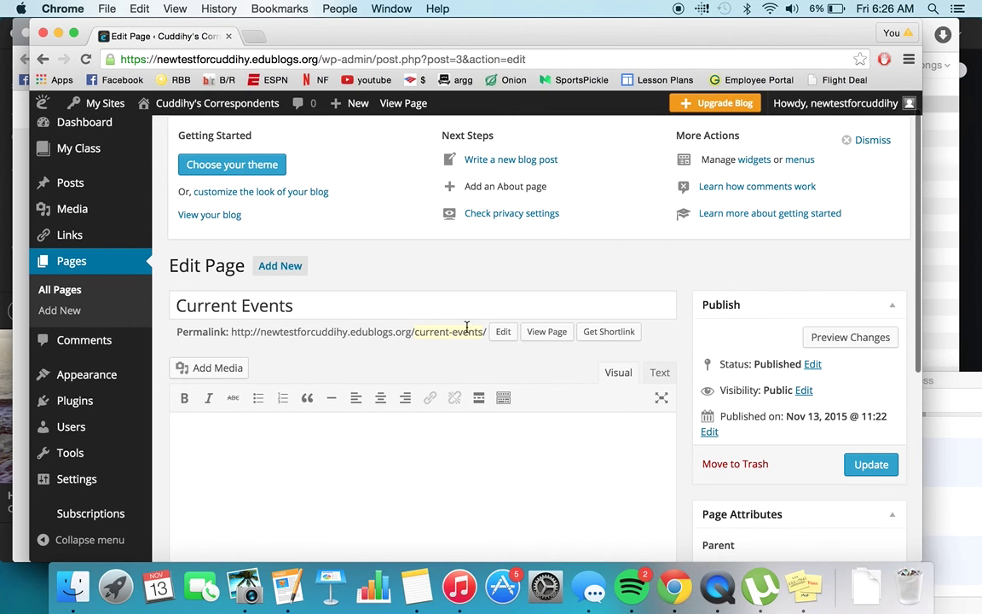
scroll(512, 286, "down", 10)
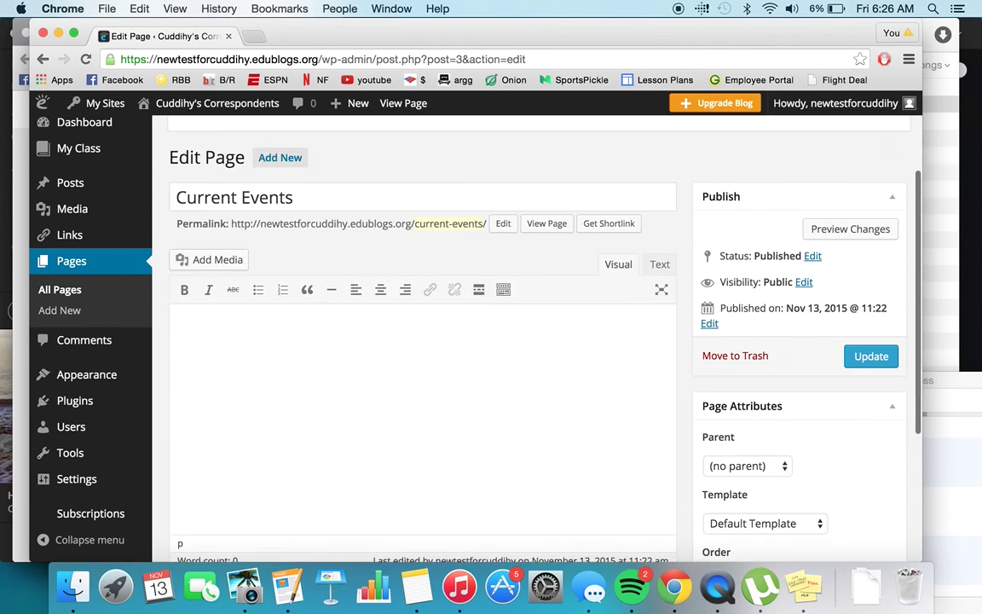
scroll(512, 337, "up", 10)
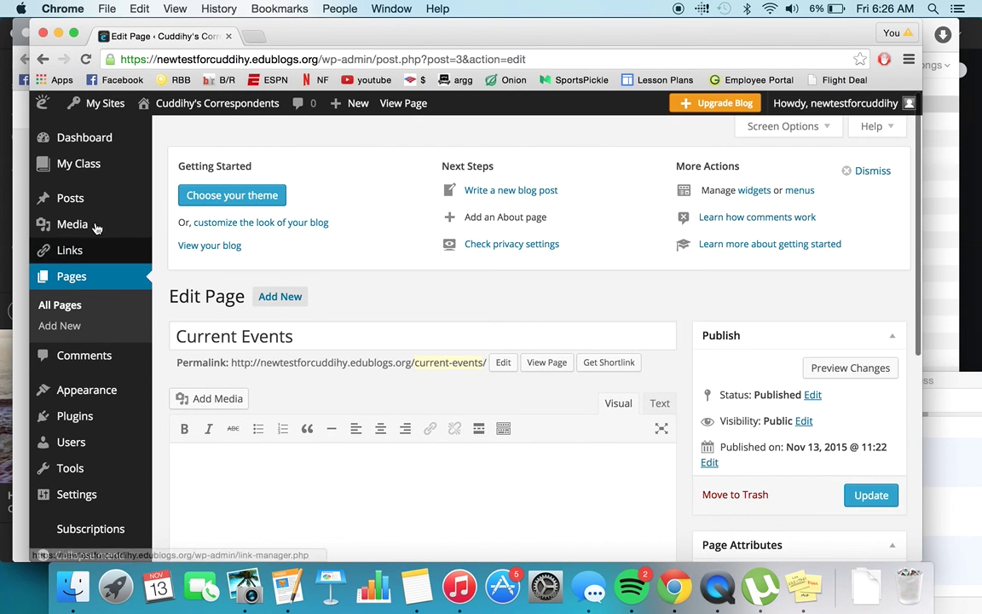
Step: List the blog's posts and open the "Hello world!" post for editing
left_click(75, 197)
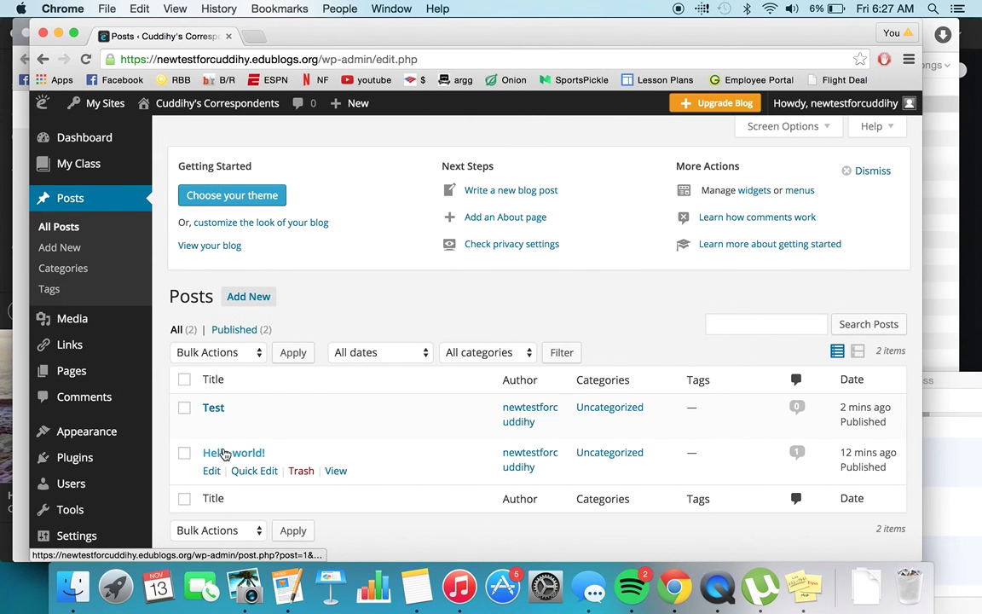
left_click(224, 456)
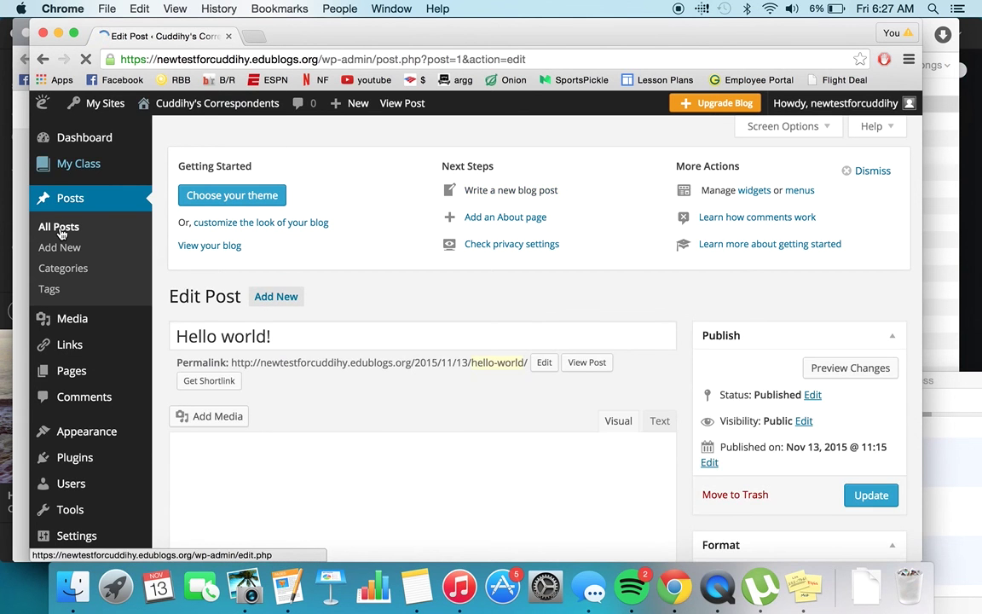
mouse_move(73, 173)
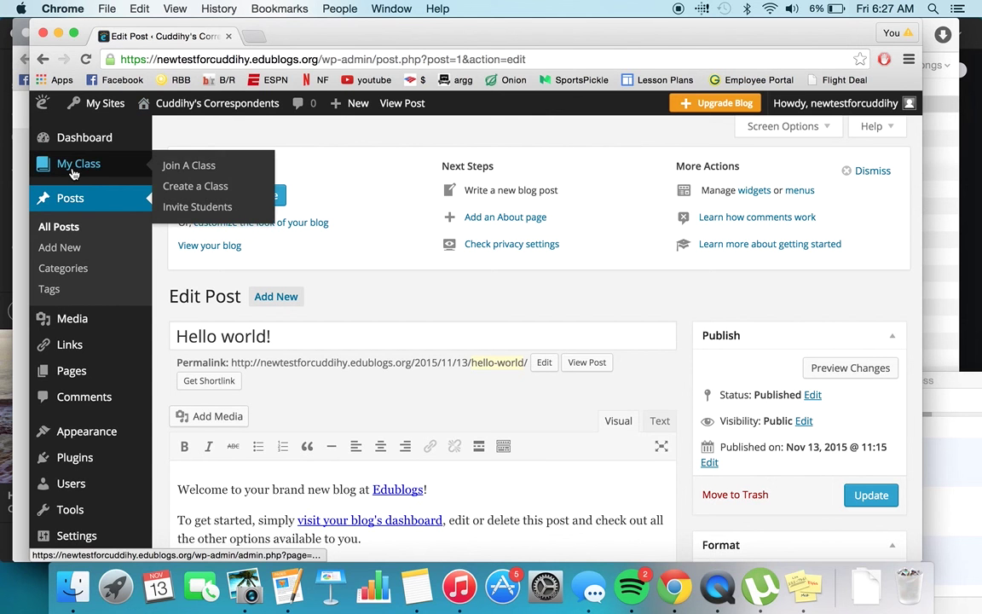
Step: Return to the list of all posts and open the "Test" post for editing
left_click(73, 232)
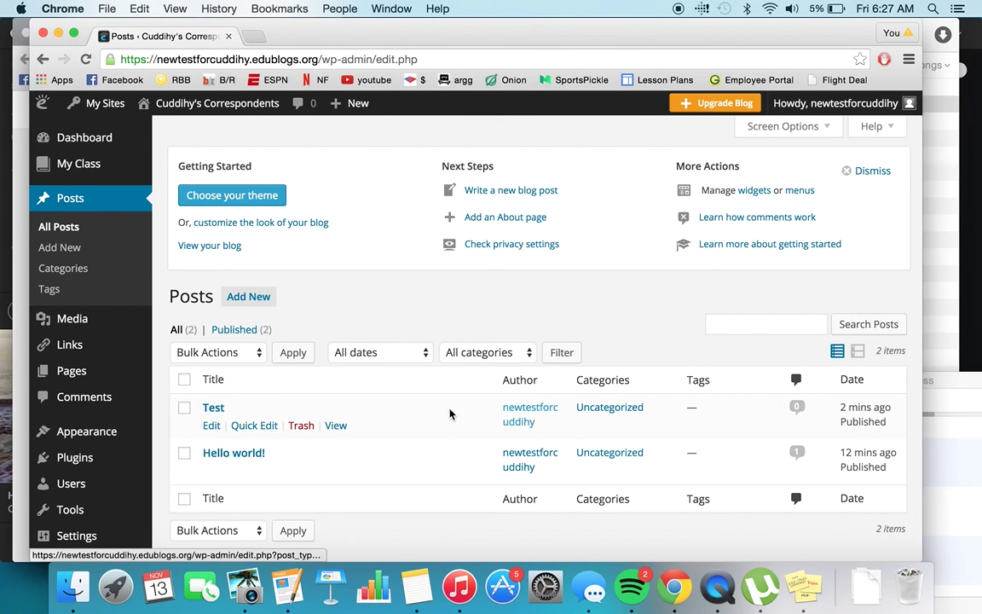
left_click(214, 409)
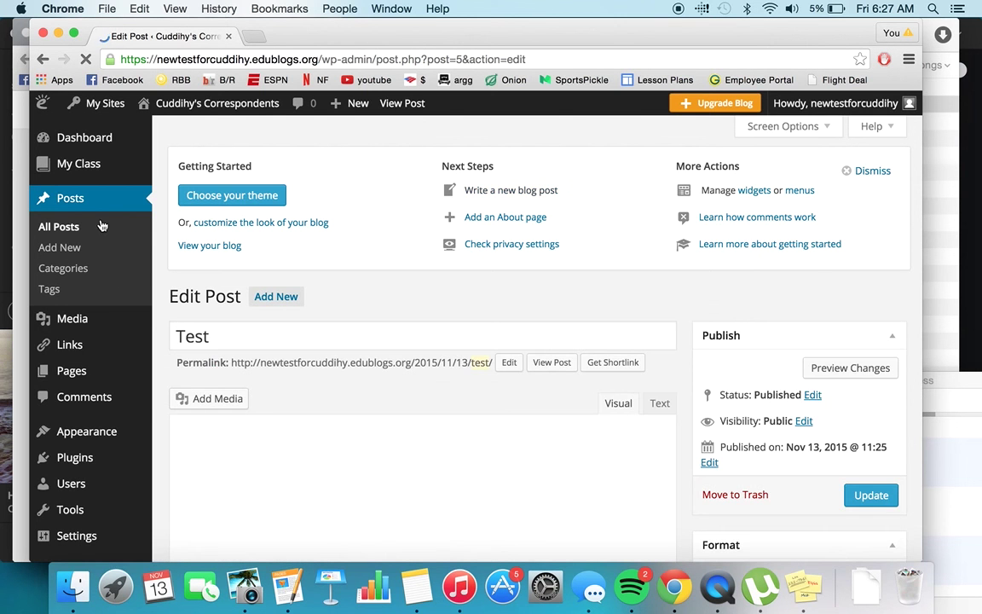
mouse_move(90, 171)
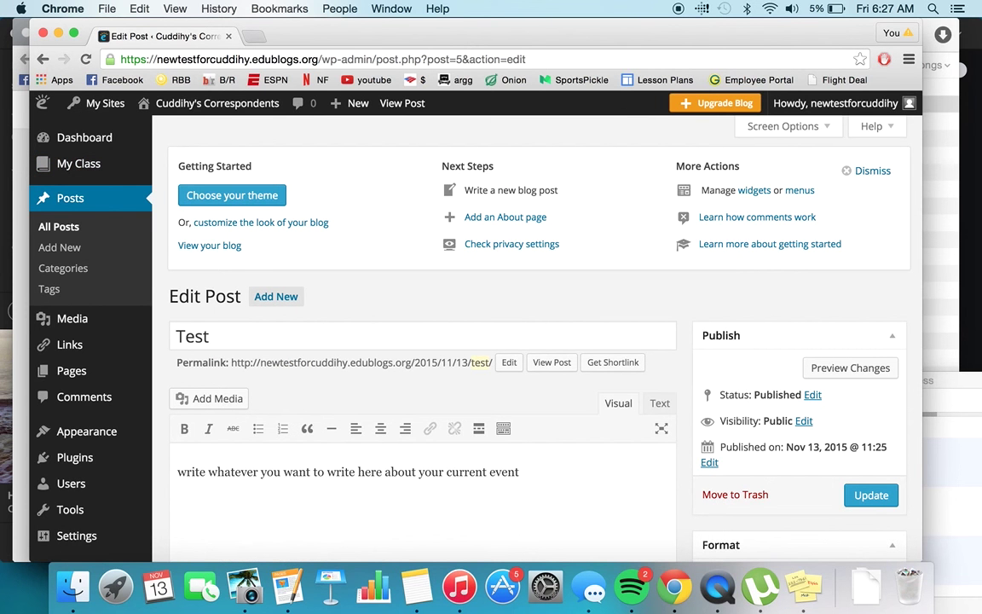
Step: View the "Test" post on the public site and examine the comment form beneath it
left_click(388, 105)
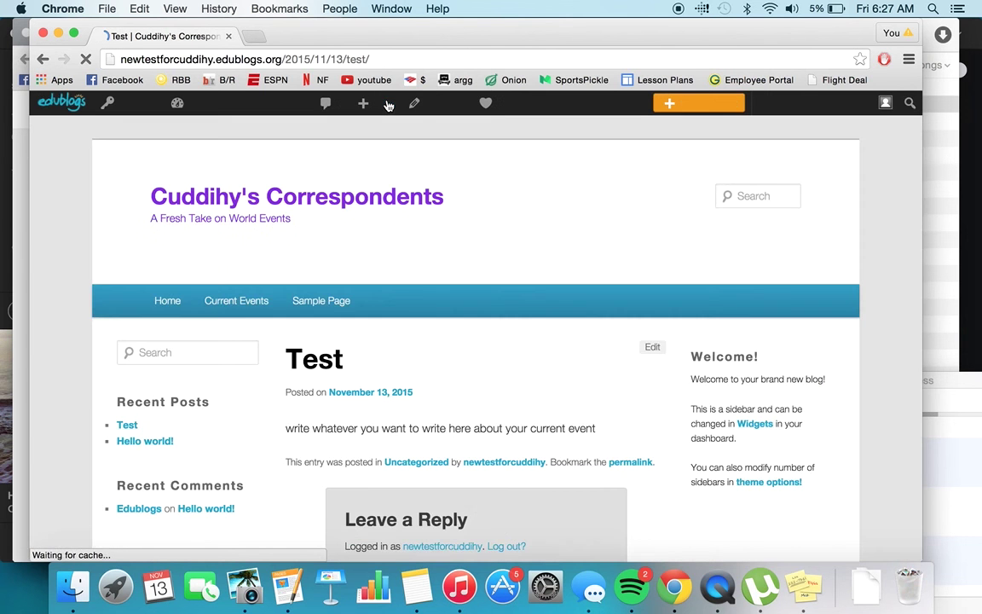
scroll(106, 333, "down", 5)
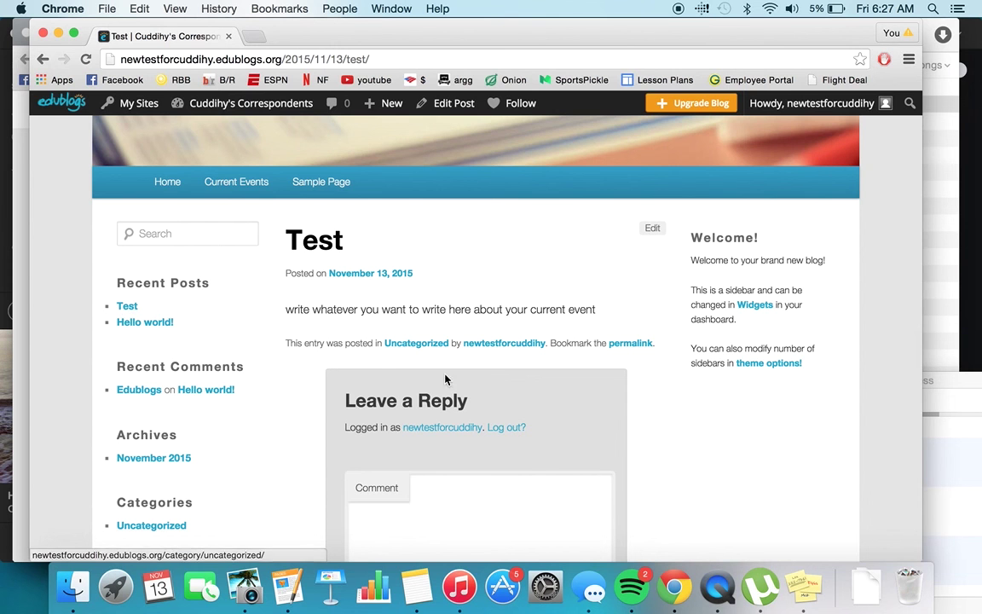
left_click(452, 511)
left_click(702, 447)
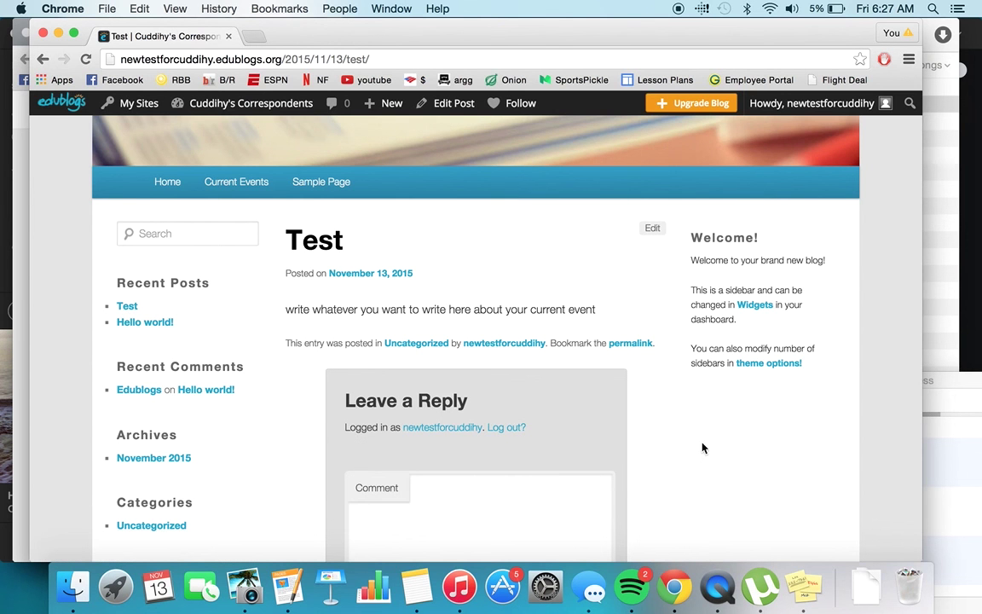
scroll(702, 448, "down", 1)
scroll(477, 341, "down", 3)
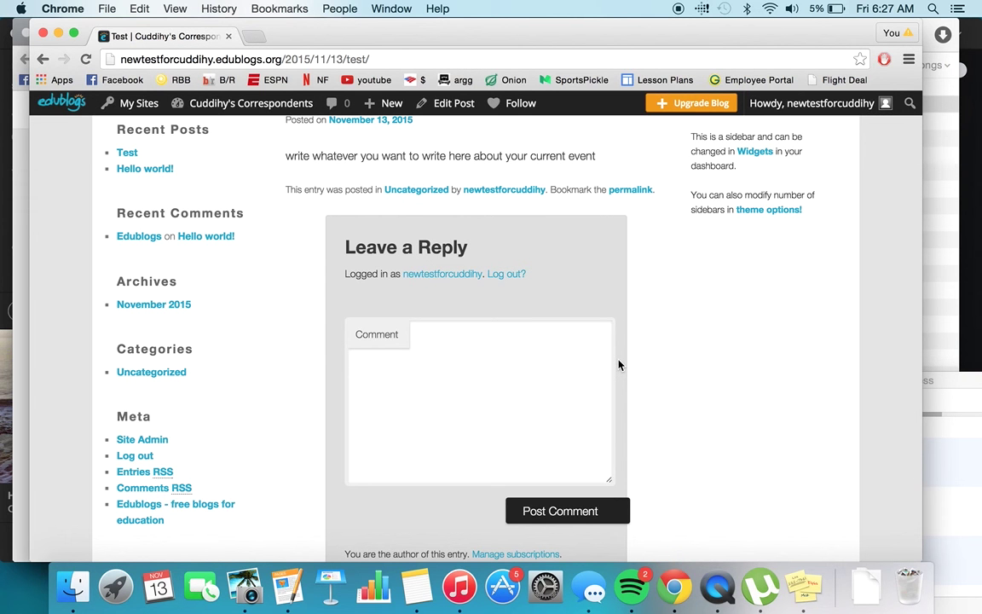
Step: Start a comment on the "Test" post with the person's first name followed by "would follow the typical corporate elitist support agenda and"
left_click(515, 344)
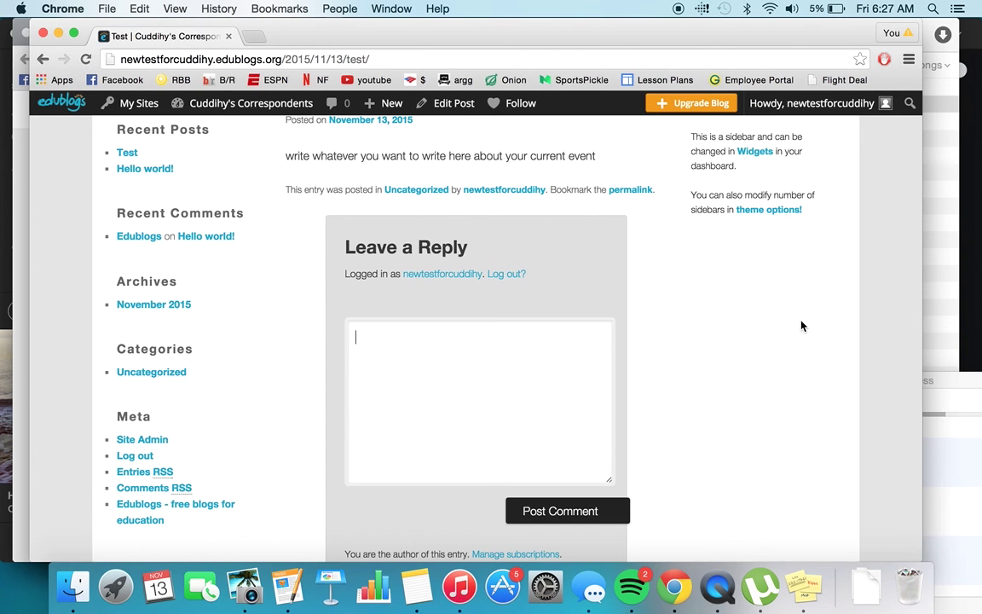
type("TamiA")
key("BackSpace")
type("a woud")
key("BackSpace")
type("ld follo")
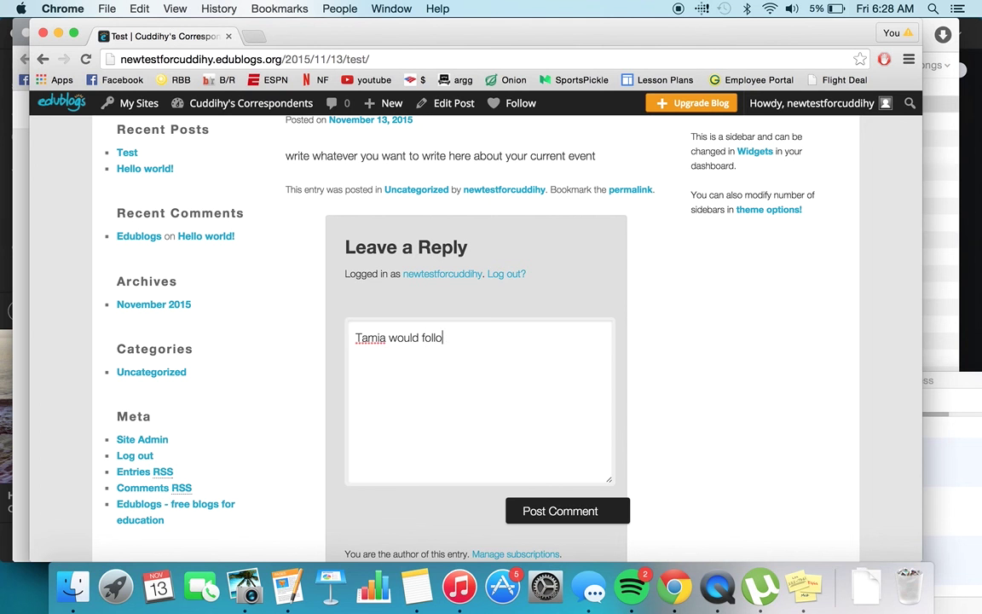
type("w the typical cop")
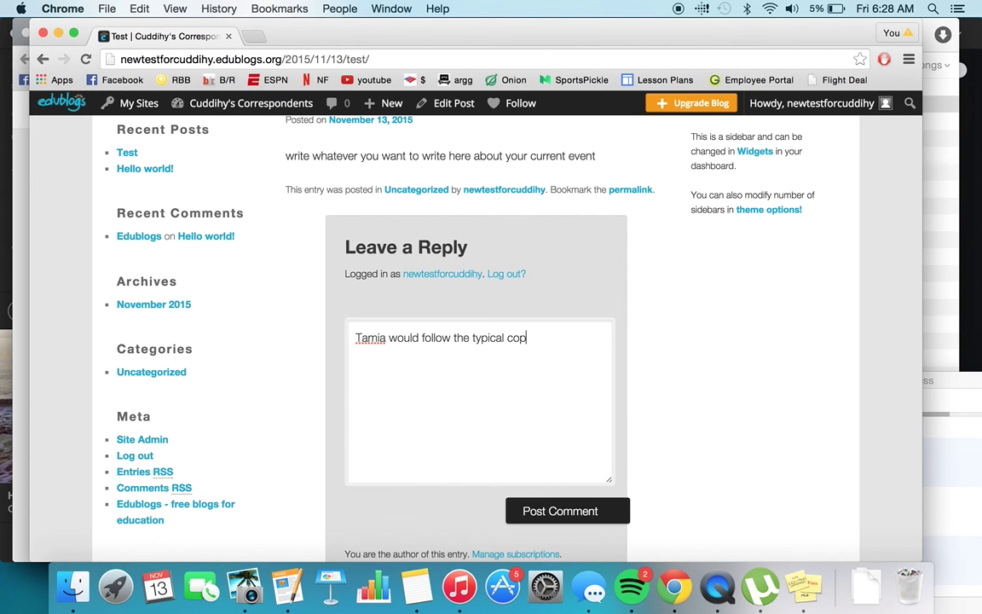
key("BackSpace")
key("BackSpace")
key("BackSpace")
type("orporate elitist support a")
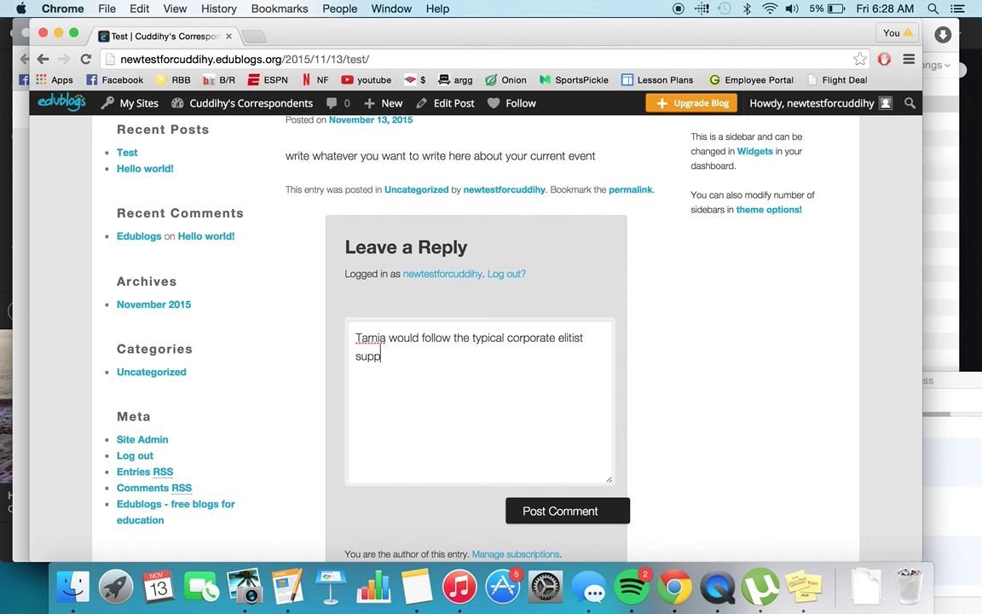
type("genda and supp")
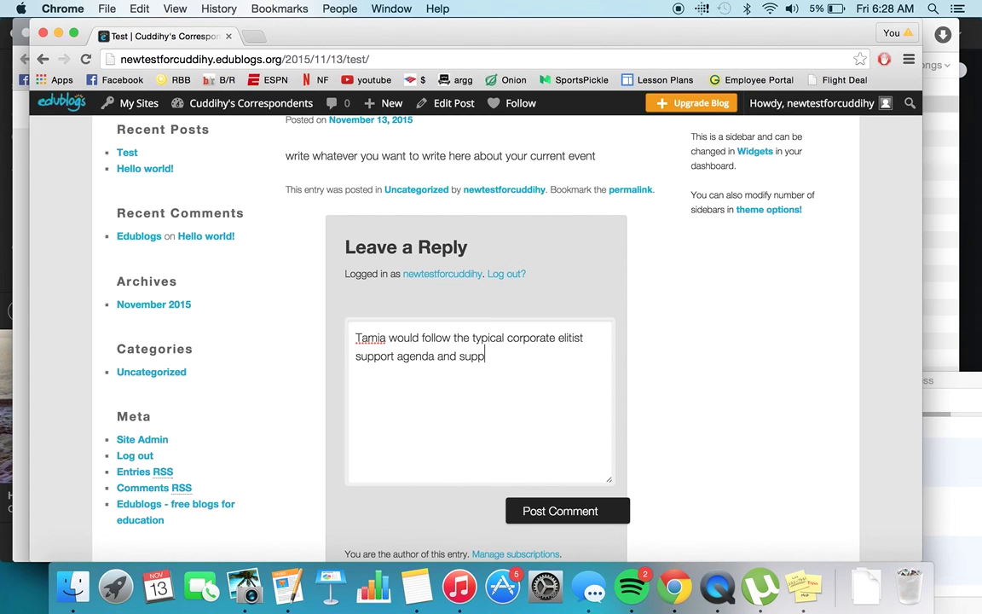
Step: Complete the comment text with "support an organization that has essentially poisoned 47 towns with dangerous bacteria"
type("ort an organizat")
type("ion th")
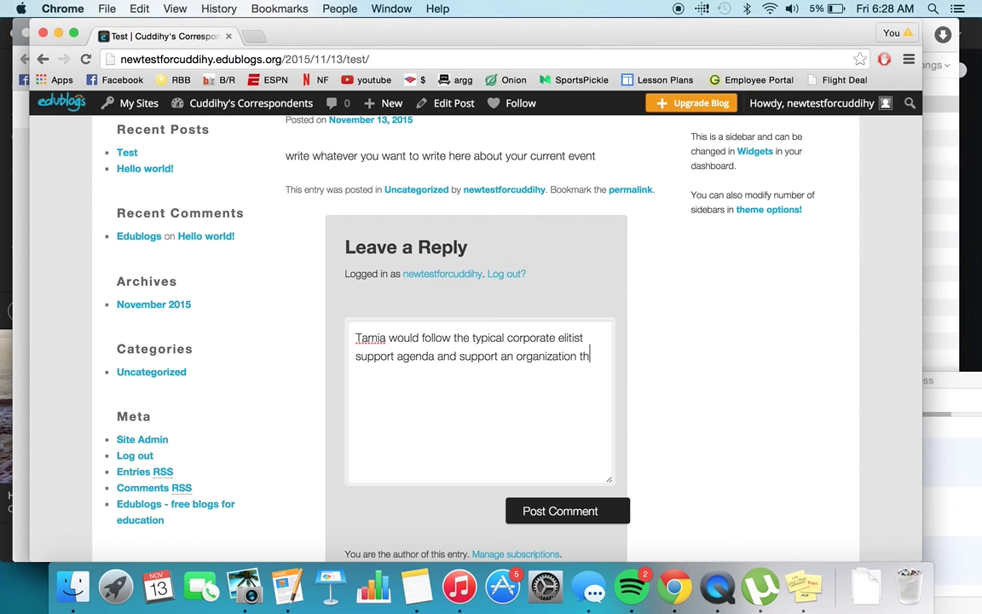
type("at has essentially poisoned ")
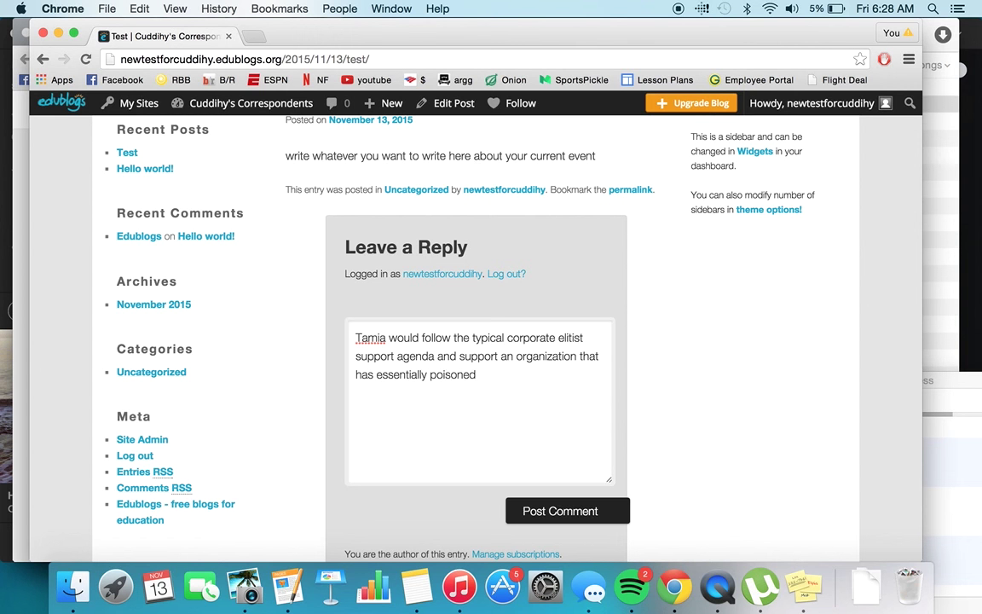
type("47 towns with dangerous bacterio")
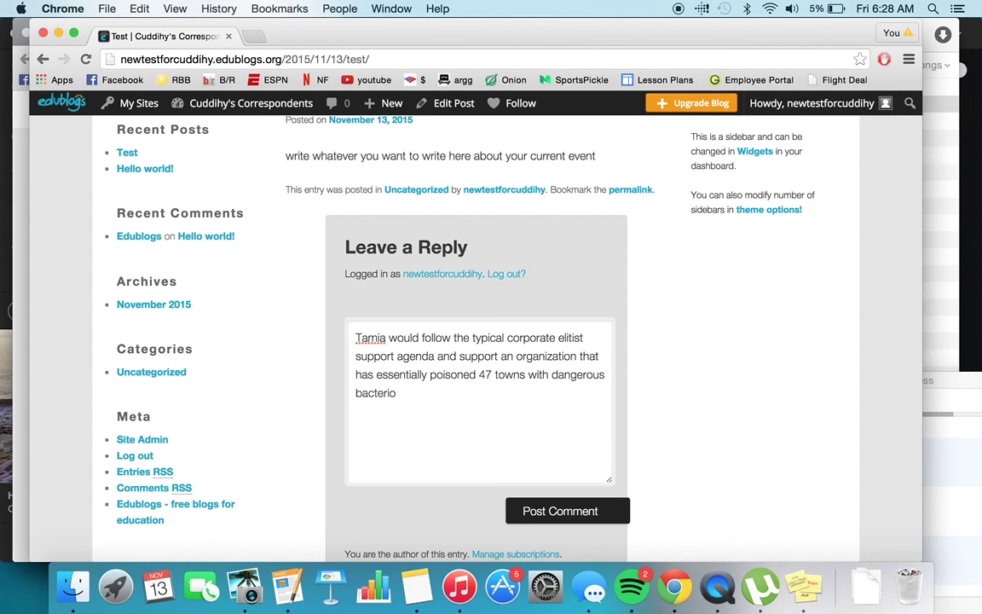
key("BackSpace")
type("acteria")
left_click(719, 587)
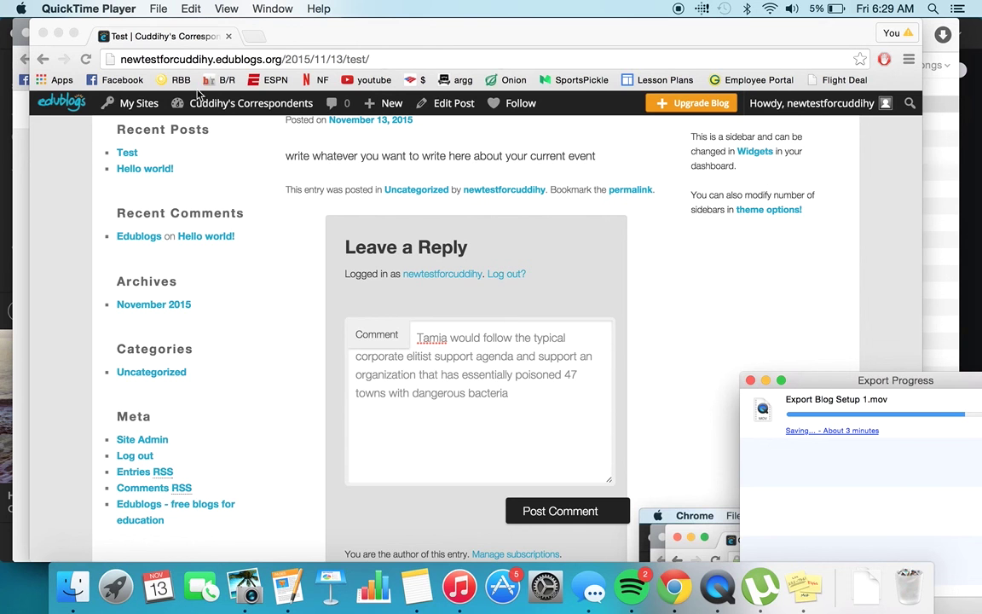
left_click(159, 10)
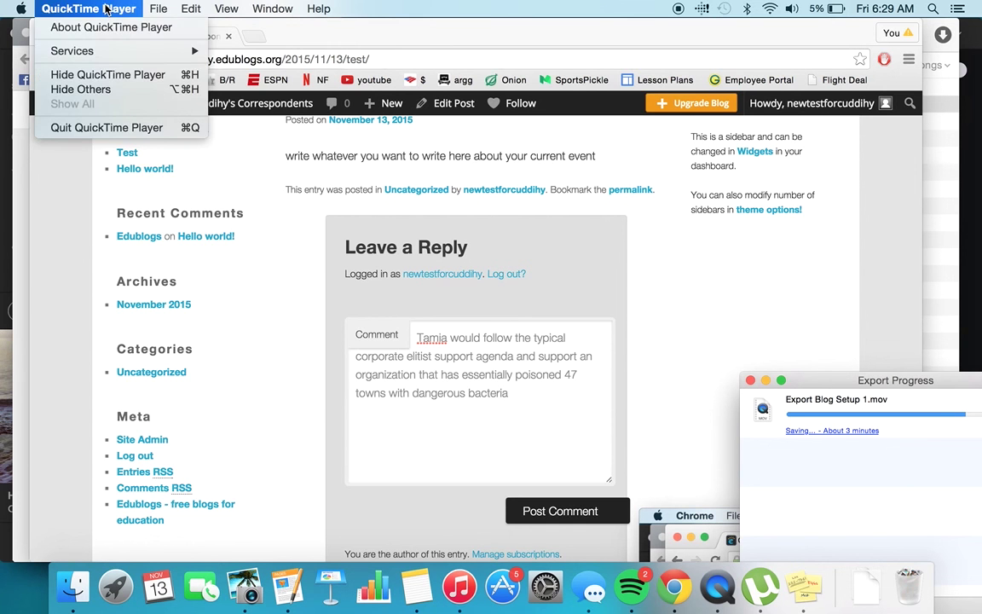